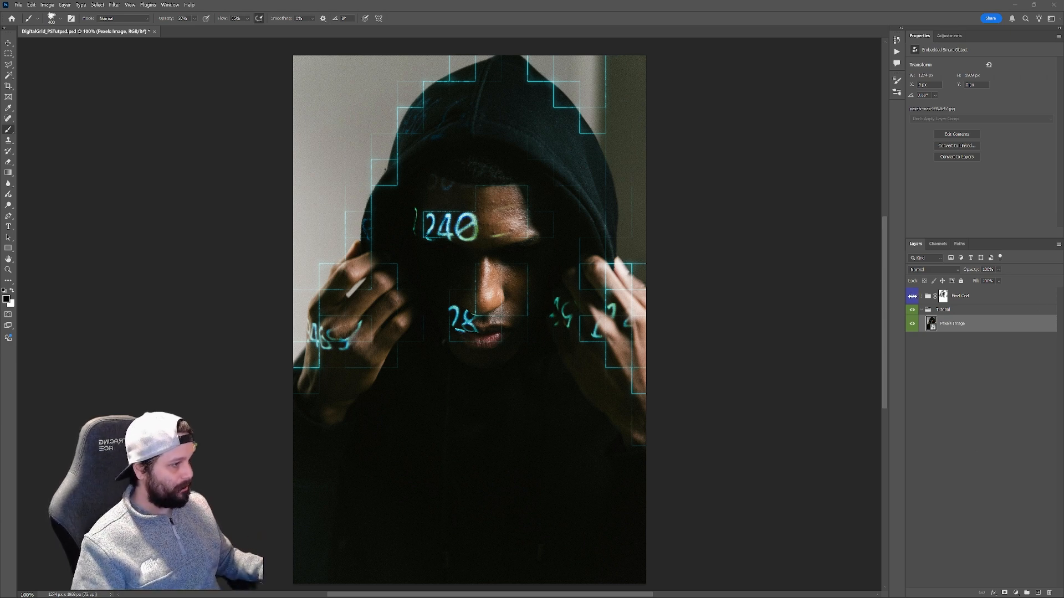
# - With the Final Grid group hidden, duplicate the Pexels Image layer and name the copy Grid Image
pyautogui.click(911, 298)
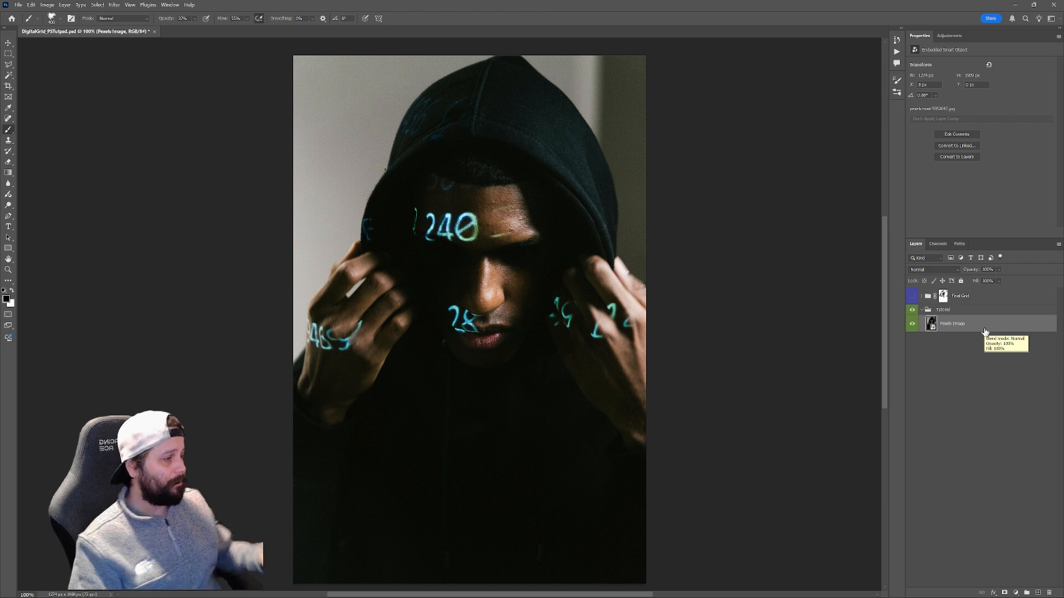
pyautogui.moveTo(984, 332); pyautogui.dragTo(1038, 593)
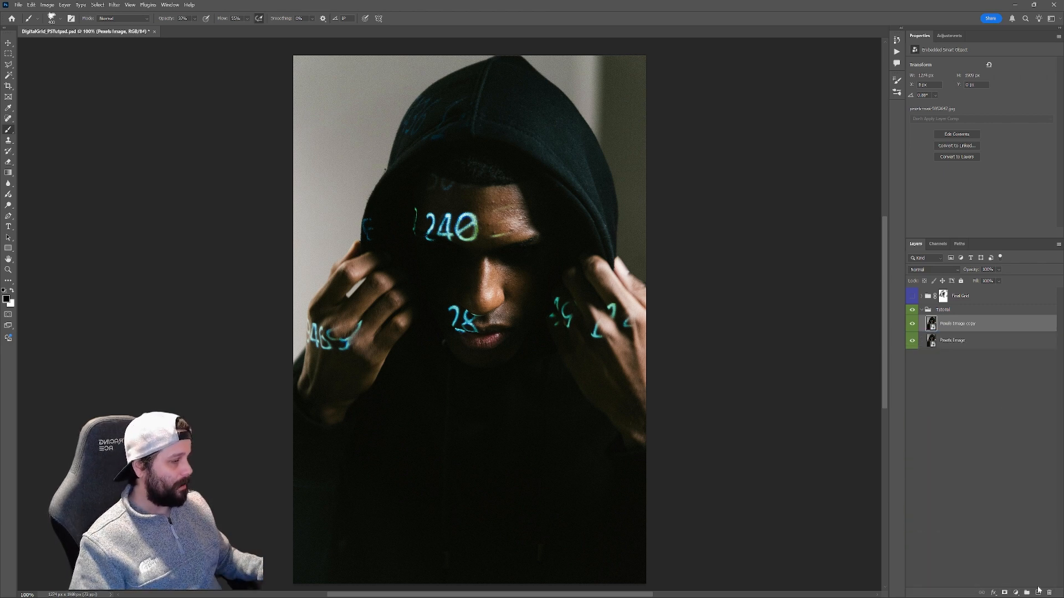
pyautogui.doubleClick(953, 326)
pyautogui.write('Gl')
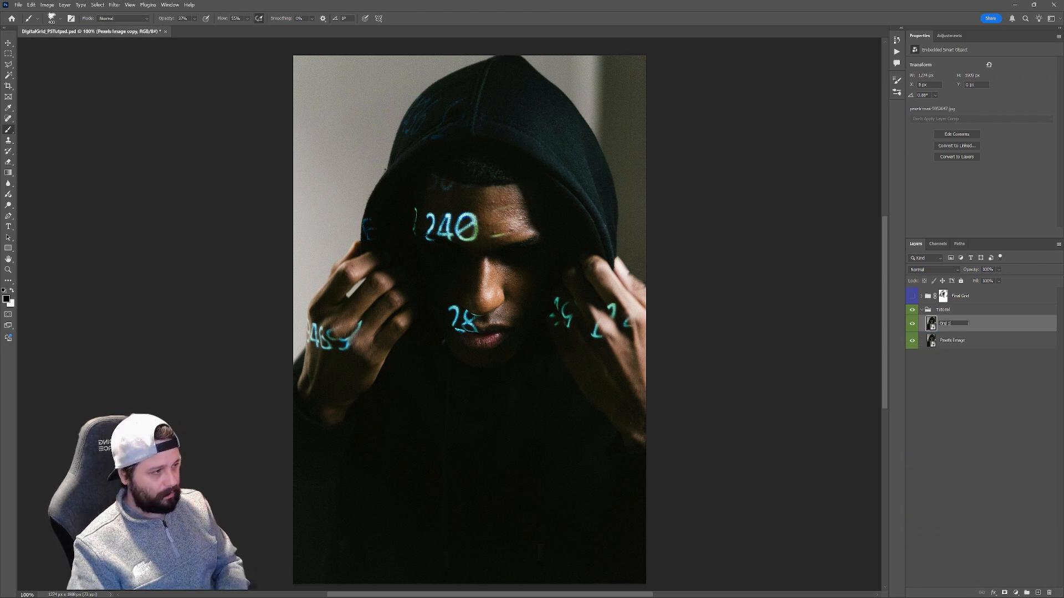
pyautogui.press('Return')
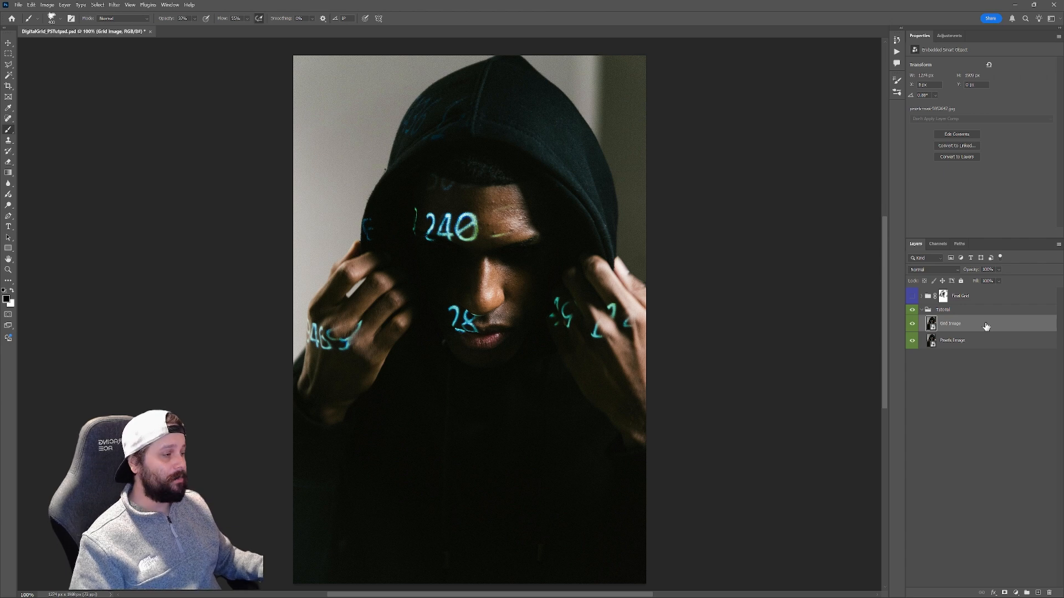
pyautogui.rightClick(985, 326)
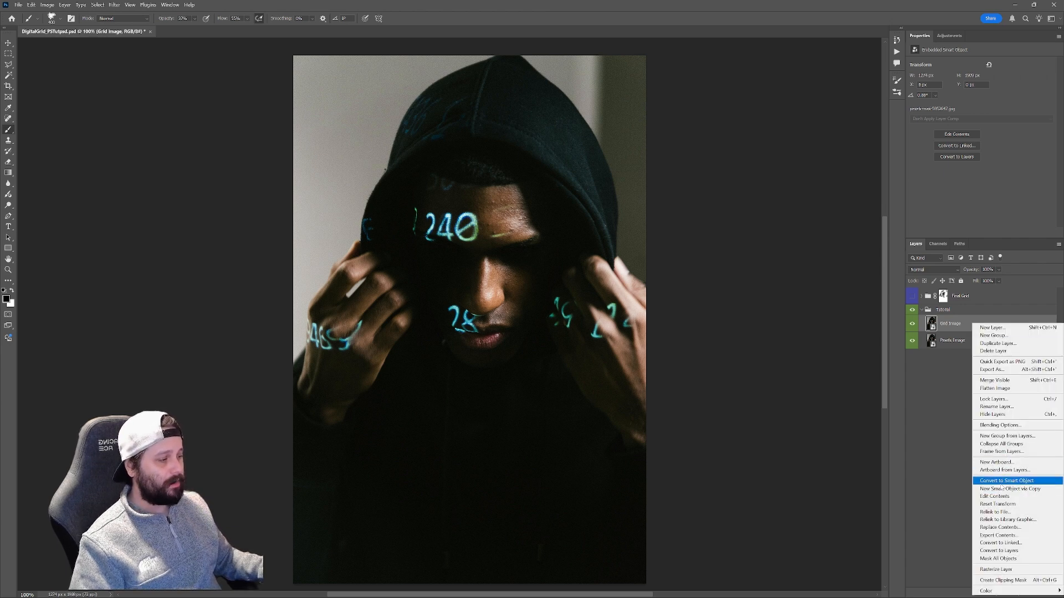
pyautogui.click(941, 423)
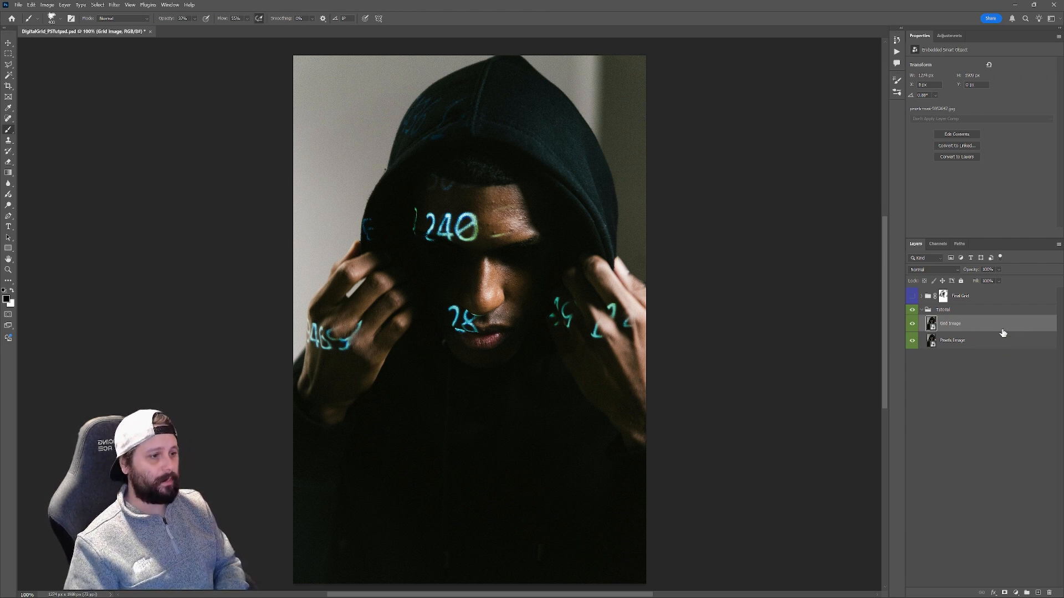
# - Desaturate the Grid Image layer with a Hue/Saturation adjustment at saturation -100
pyautogui.hotkey('ctrl', 'u')
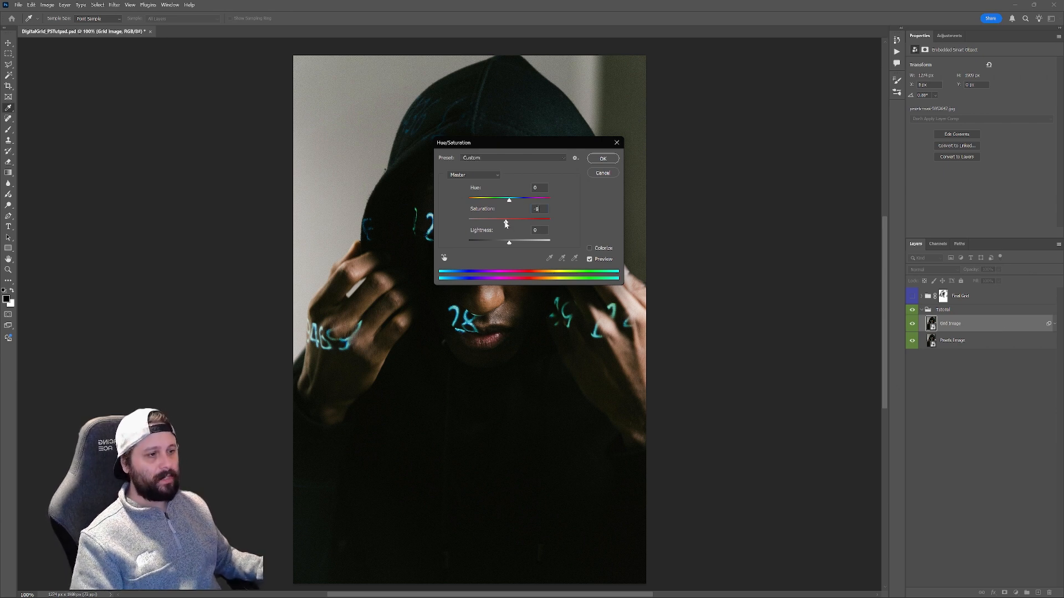
pyautogui.moveTo(510, 222); pyautogui.dragTo(472, 221)
pyautogui.click(602, 159)
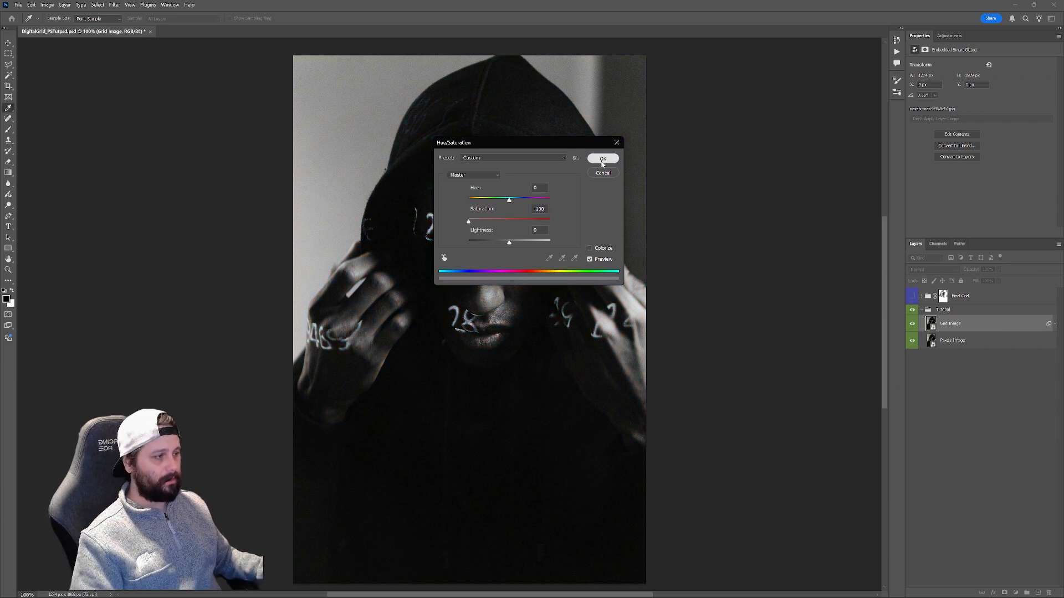
pyautogui.press('b')
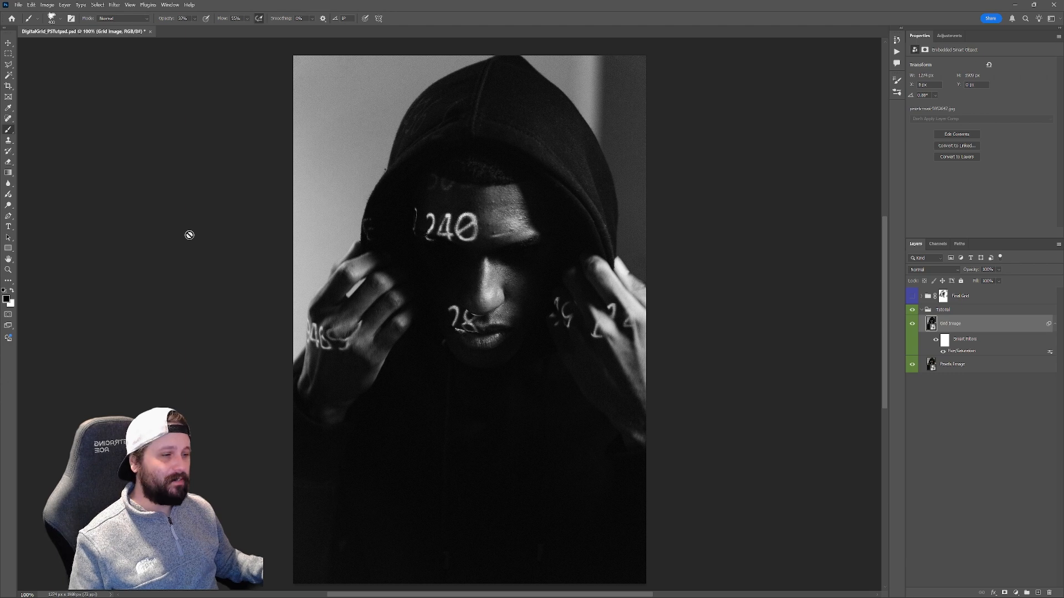
# - Apply a Mosaic filter with a cell size of 99 square to the Grid Image layer
pyautogui.click(114, 5)
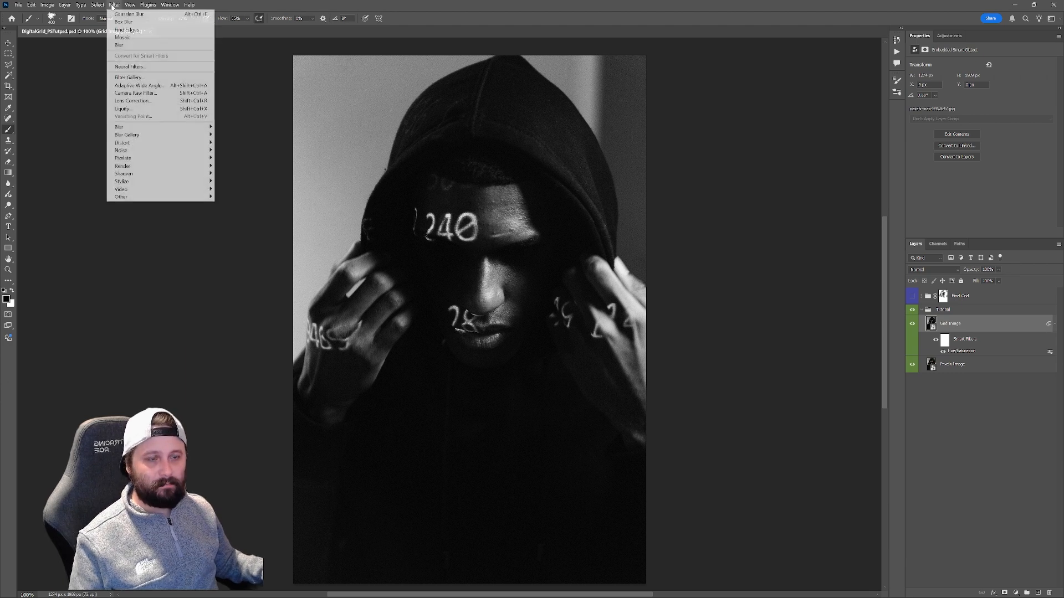
pyautogui.moveTo(166, 158)
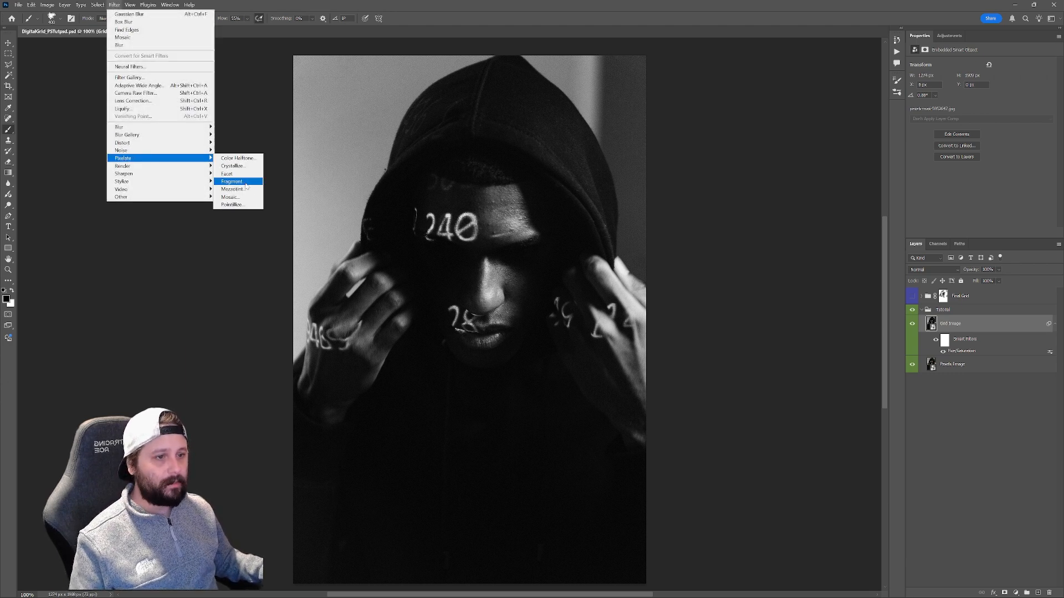
pyautogui.click(244, 197)
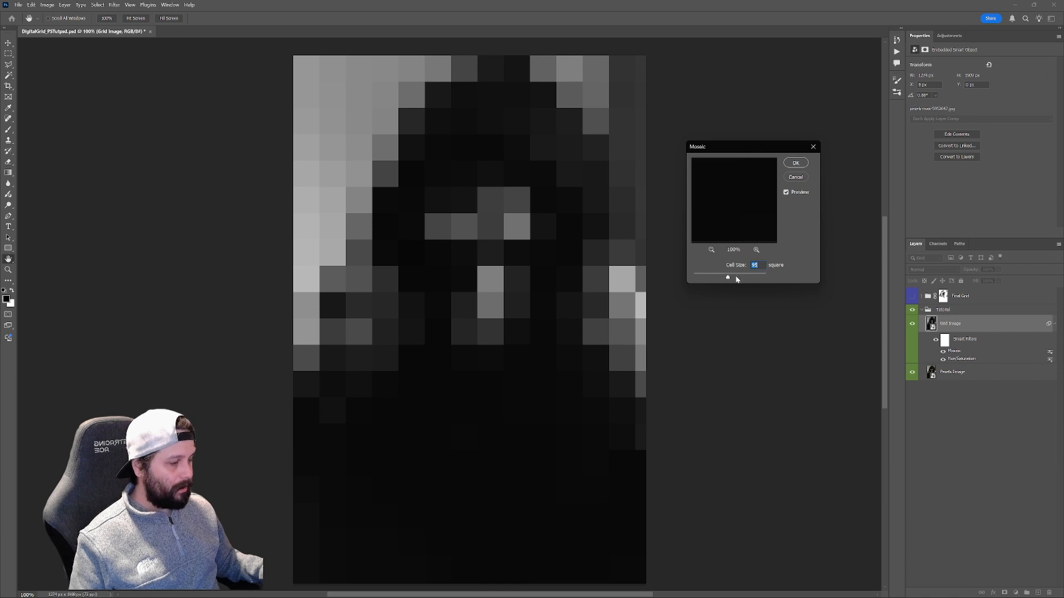
pyautogui.moveTo(727, 277); pyautogui.dragTo(730, 279)
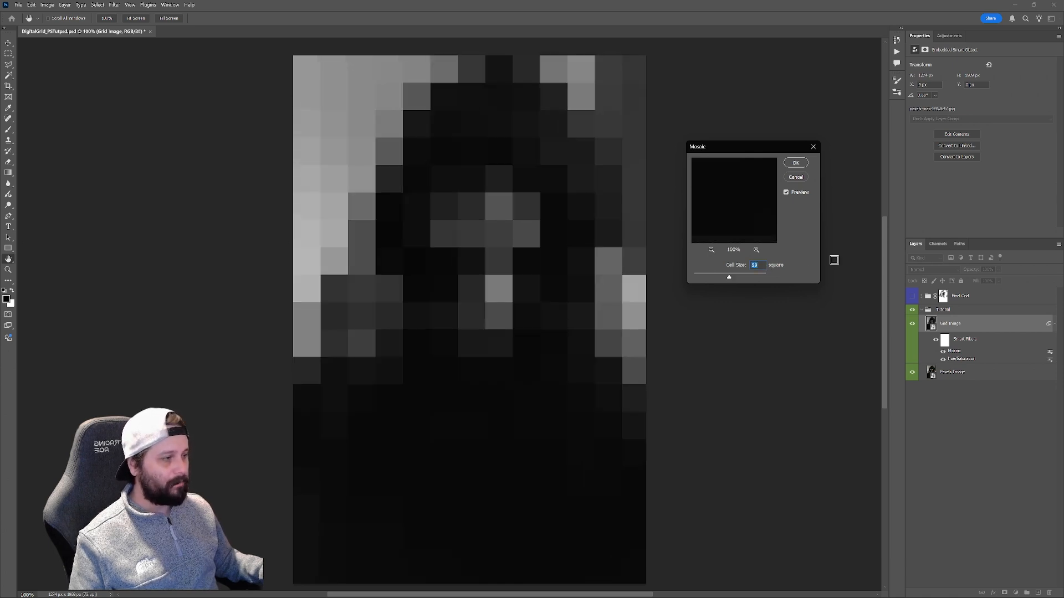
pyautogui.click(795, 163)
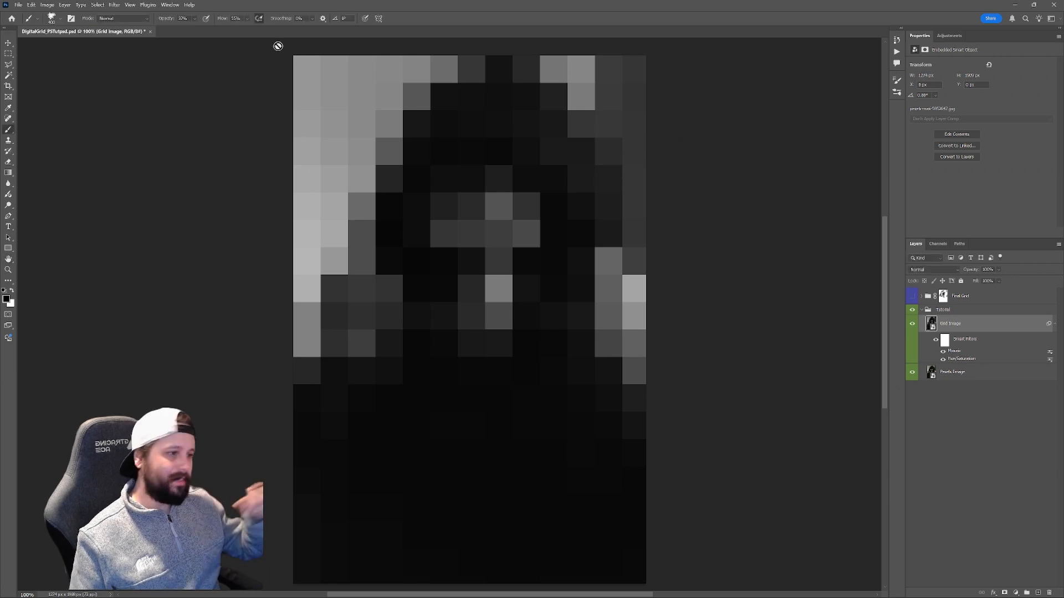
# - Apply the Find Edges stylize filter to the Grid Image layer to outline the mosaic cells
pyautogui.click(113, 5)
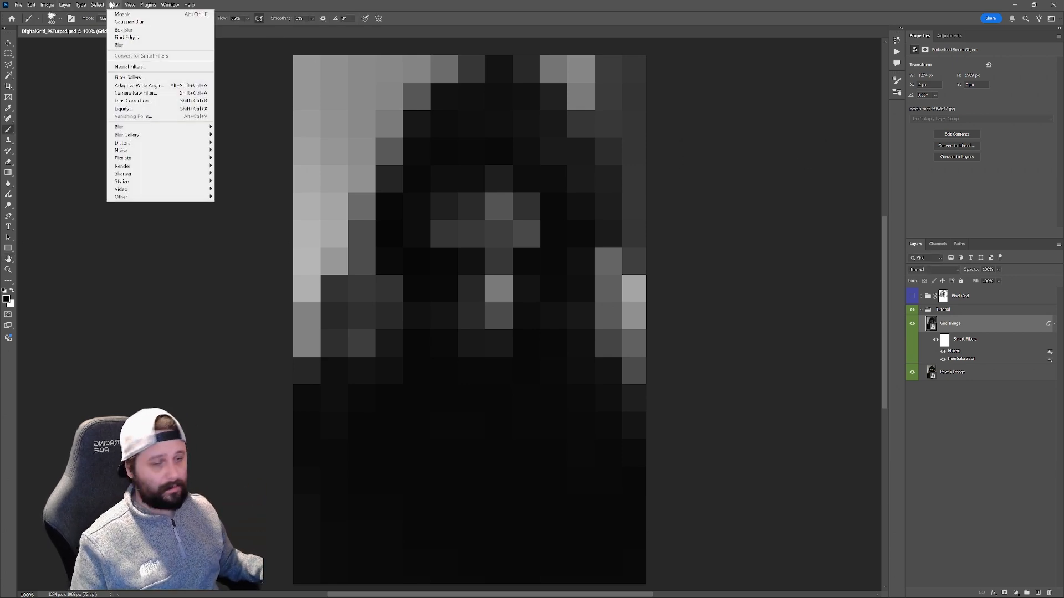
pyautogui.moveTo(189, 181)
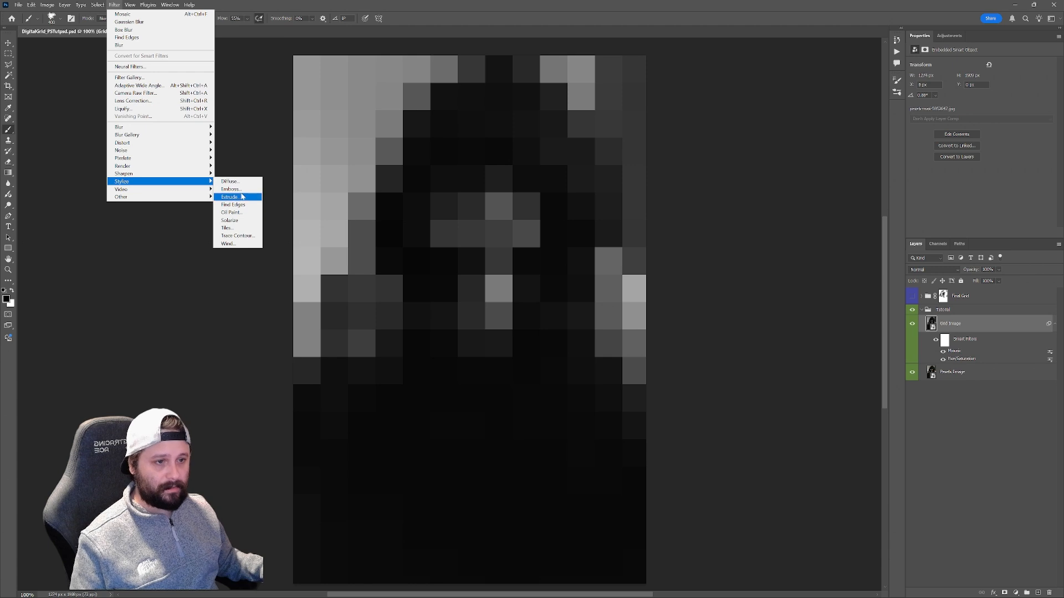
pyautogui.click(233, 204)
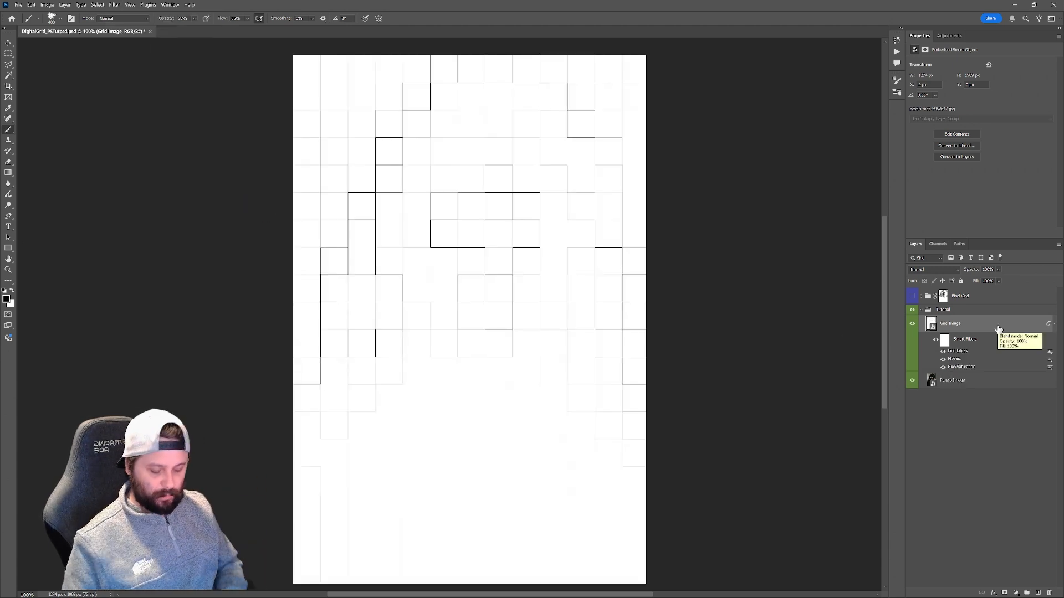
# - Invert the Grid Image layer and set its blend mode to Screen
pyautogui.hotkey('ctrl', 'i')
pyautogui.click(934, 270)
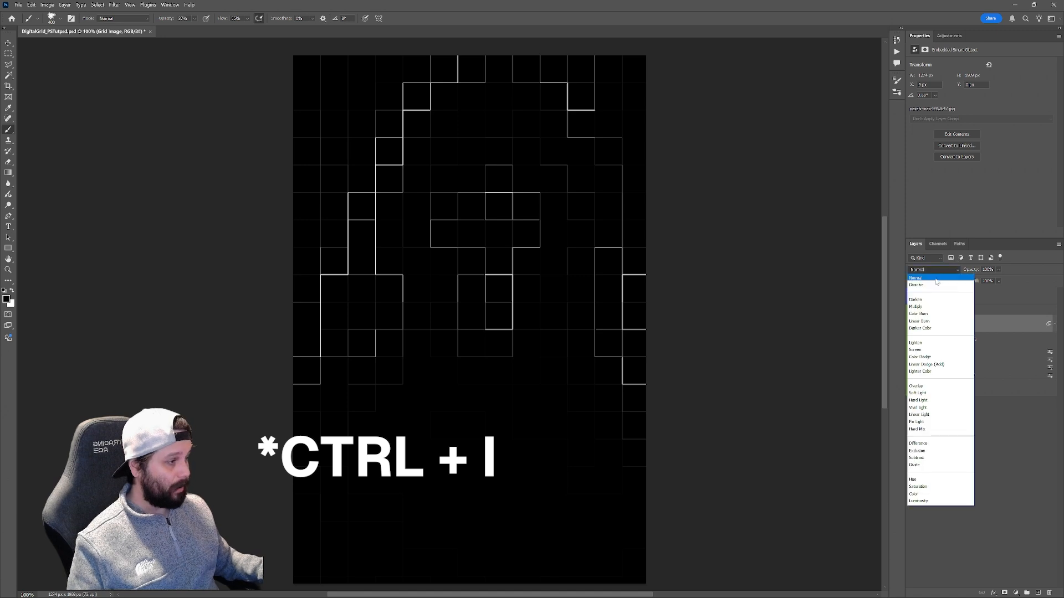
pyautogui.click(917, 350)
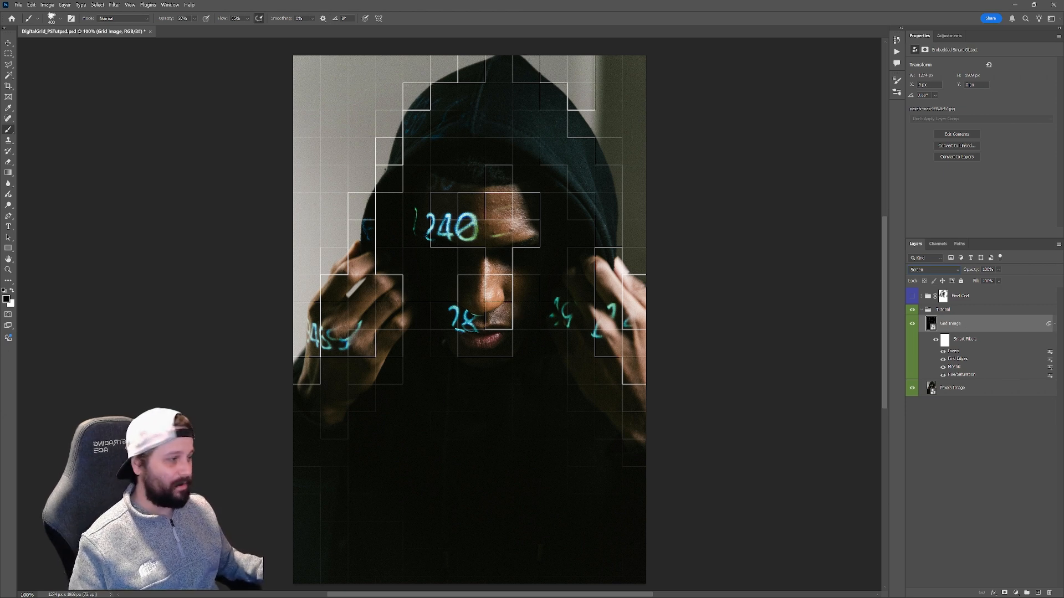
# - Add a Gradient Map adjustment layer above Grid Image and clip it to that layer
pyautogui.click(1016, 594)
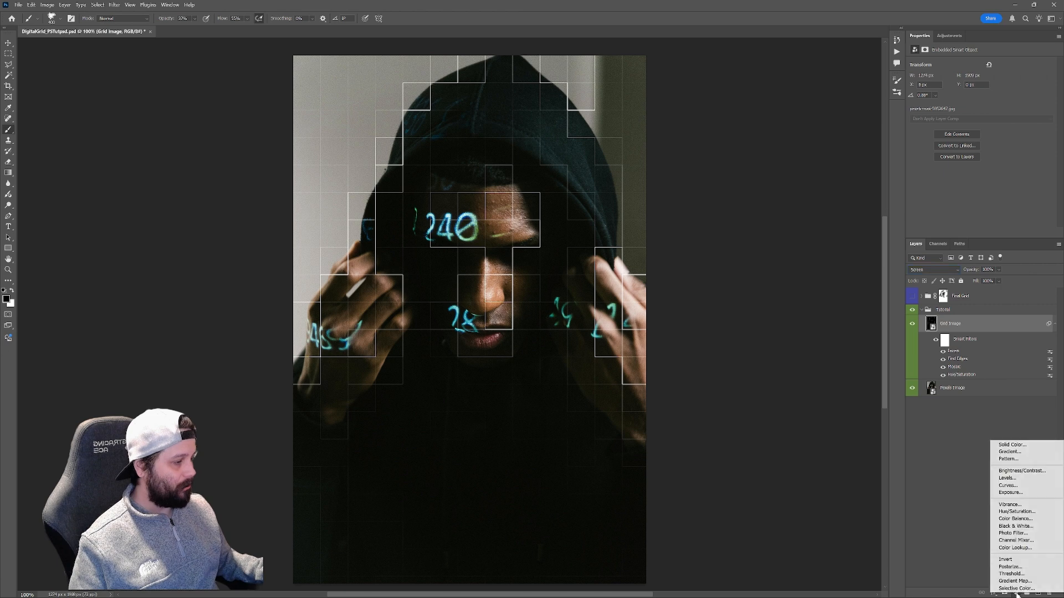
pyautogui.click(1014, 584)
pyautogui.hotkey('ctrl', 'alt', 'g')
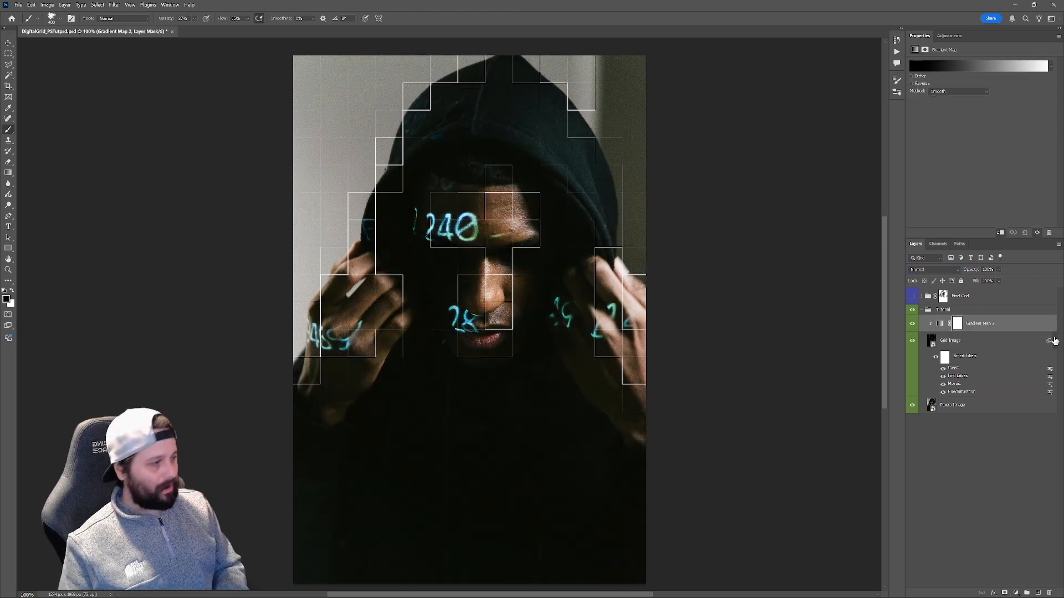
pyautogui.click(997, 66)
pyautogui.click(467, 229)
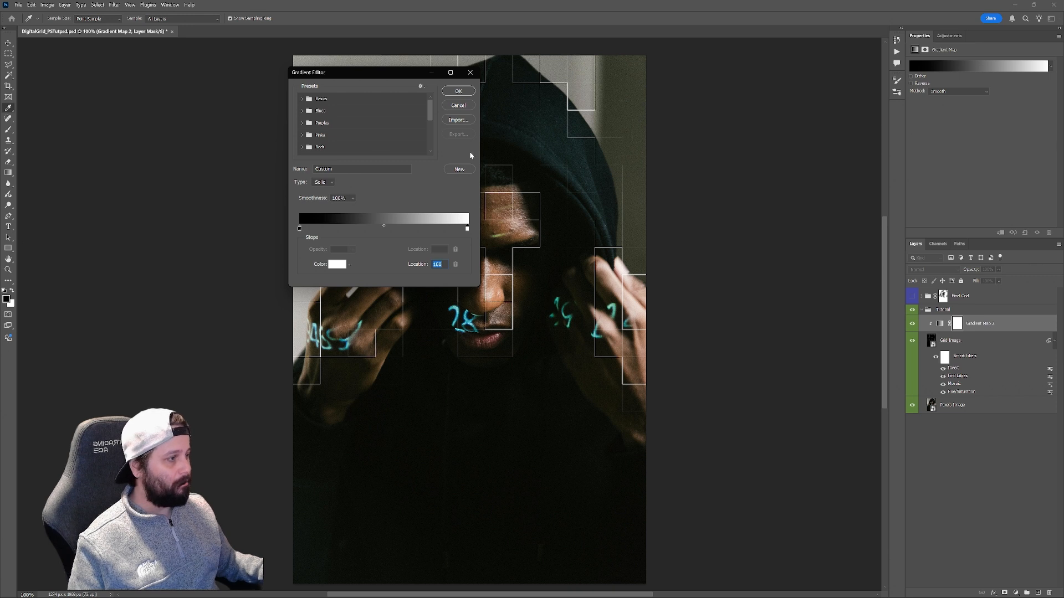
pyautogui.click(465, 106)
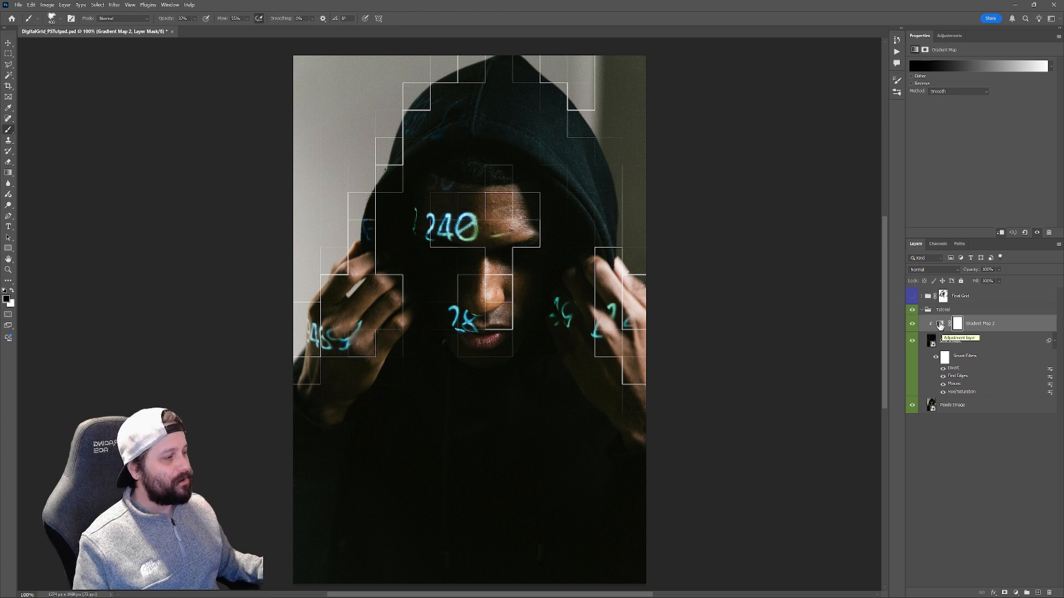
pyautogui.click(941, 326)
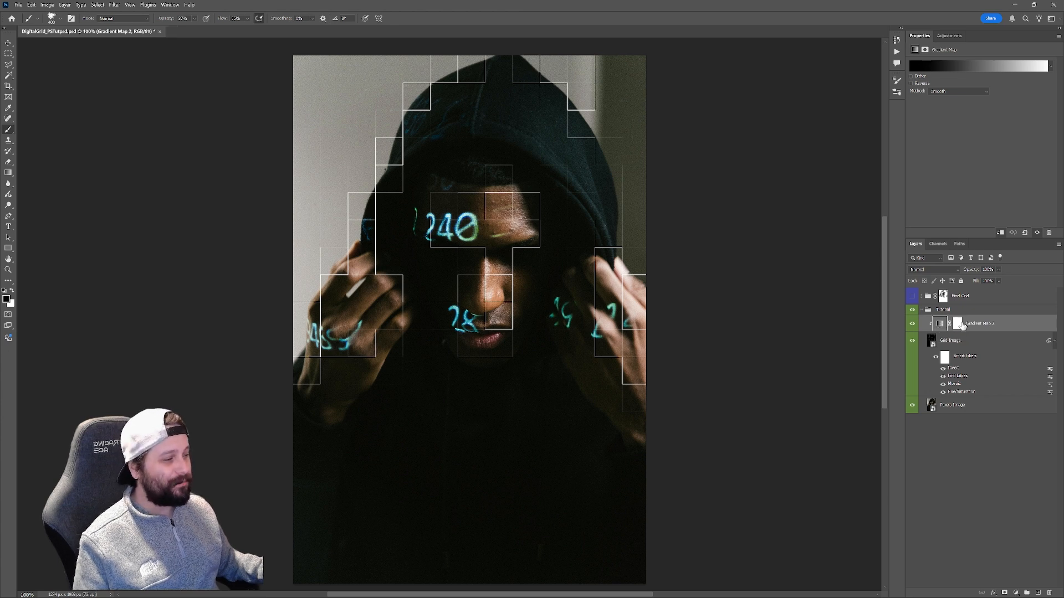
pyautogui.click(957, 324)
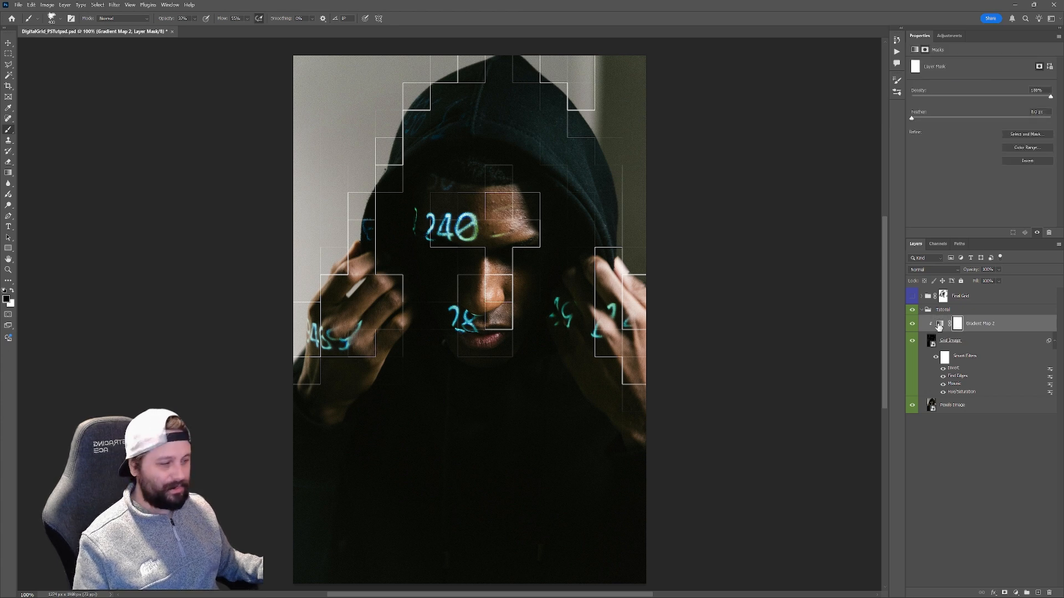
# - Recolor the gradient map's white end stop with the cyan sampled from the projected number 28 beside the mouth
pyautogui.click(939, 326)
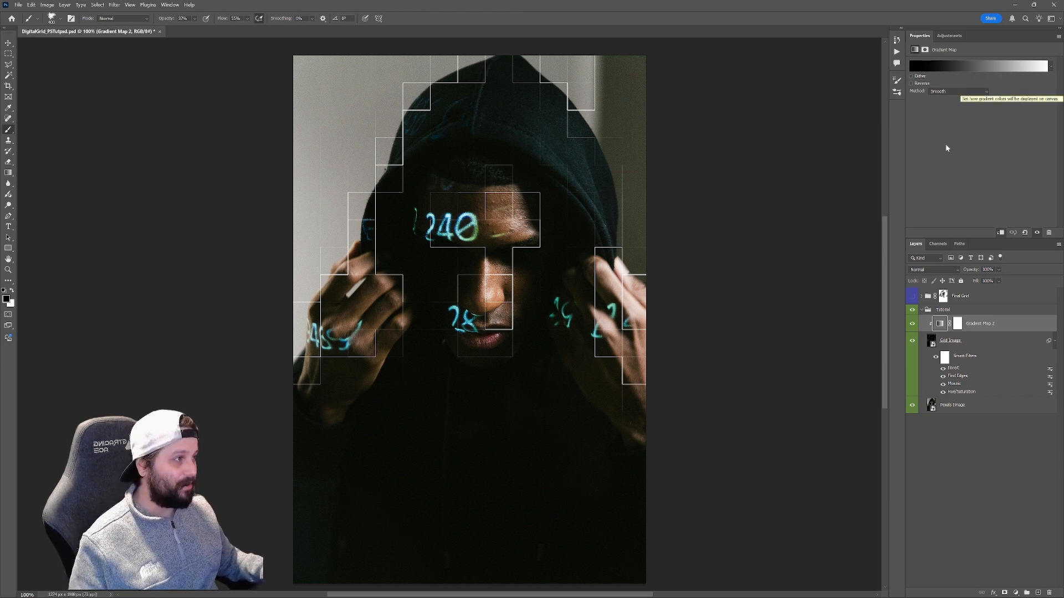
pyautogui.click(988, 66)
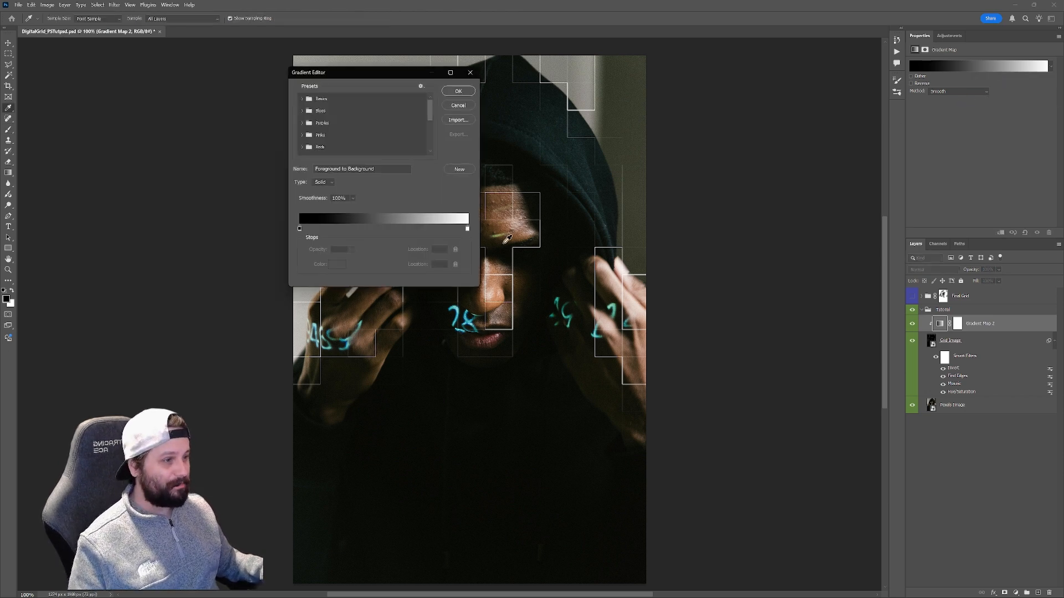
pyautogui.click(467, 230)
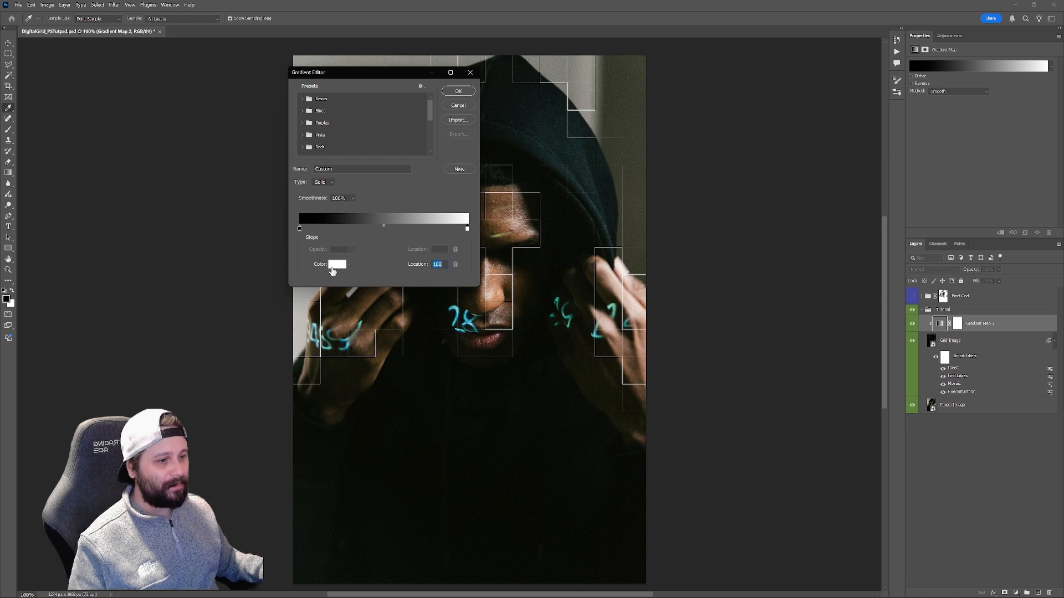
pyautogui.click(336, 264)
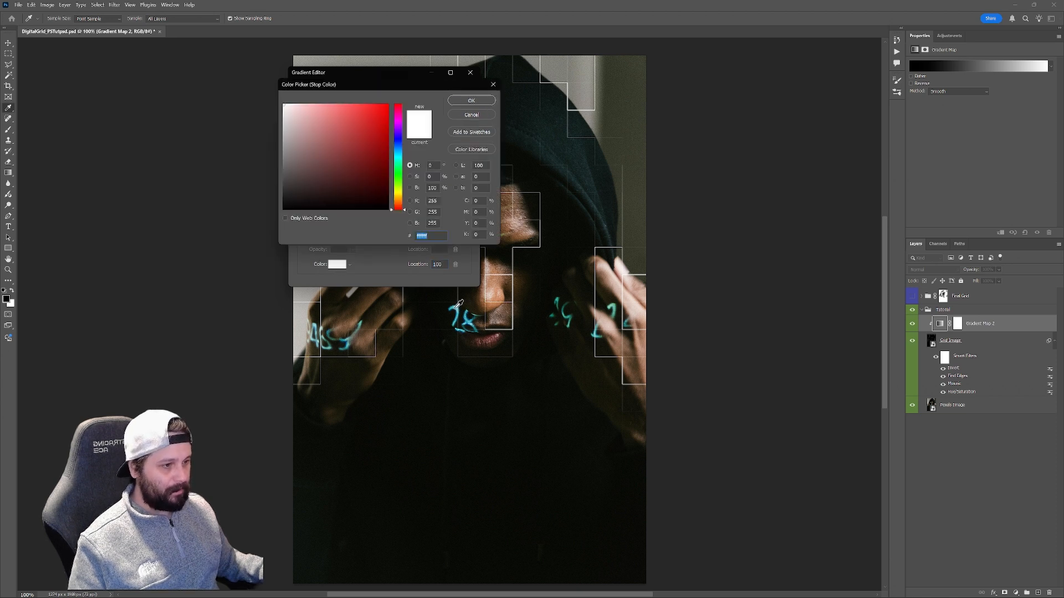
pyautogui.click(458, 304)
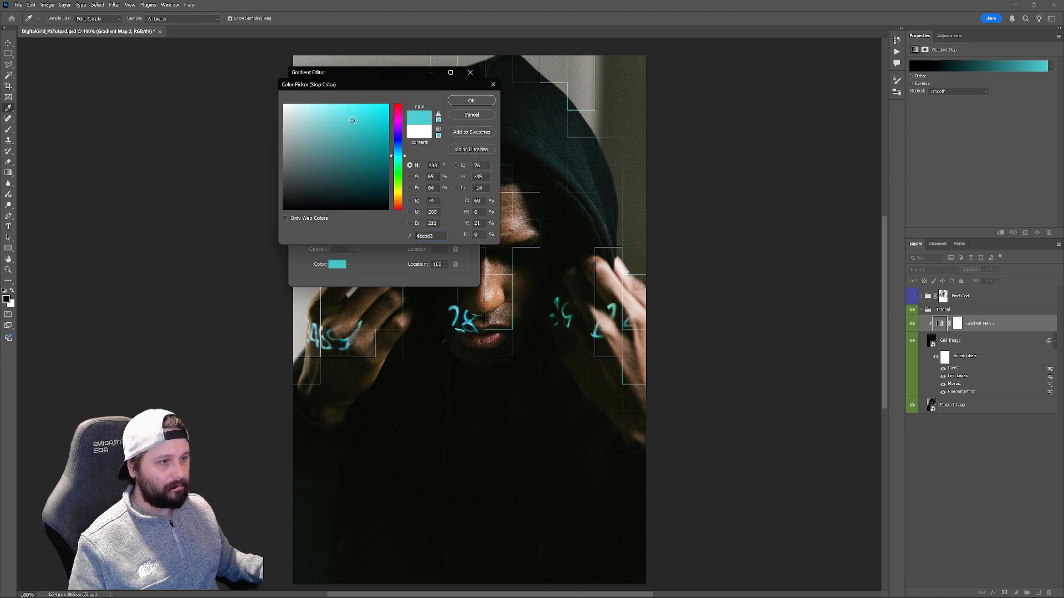
pyautogui.click(475, 101)
pyautogui.click(457, 91)
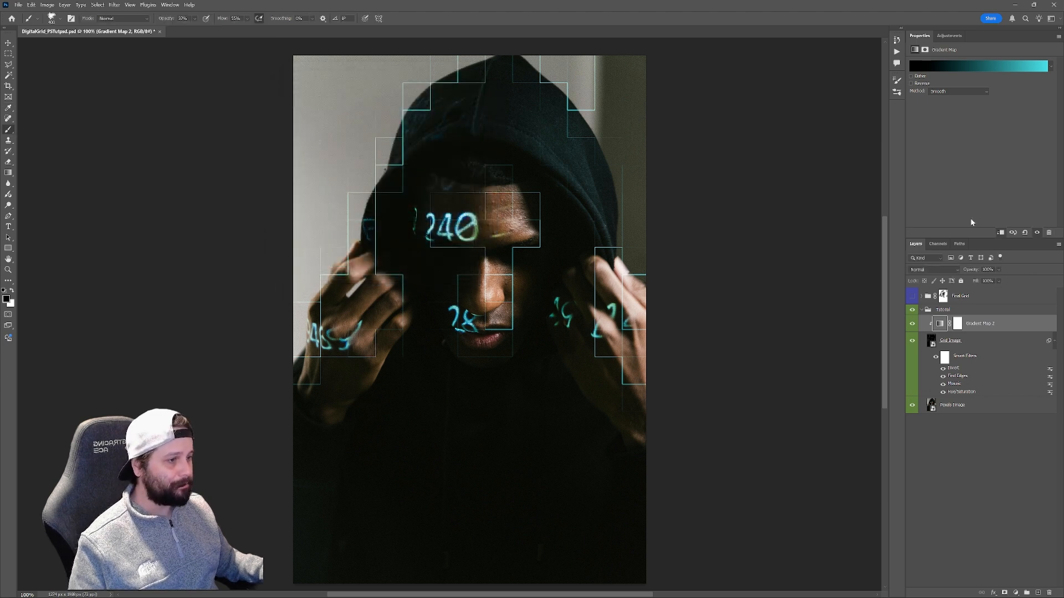
# - Collapse Grid Image's smart filter list and duplicate the layer together with its clipped gradient map
pyautogui.click(1051, 341)
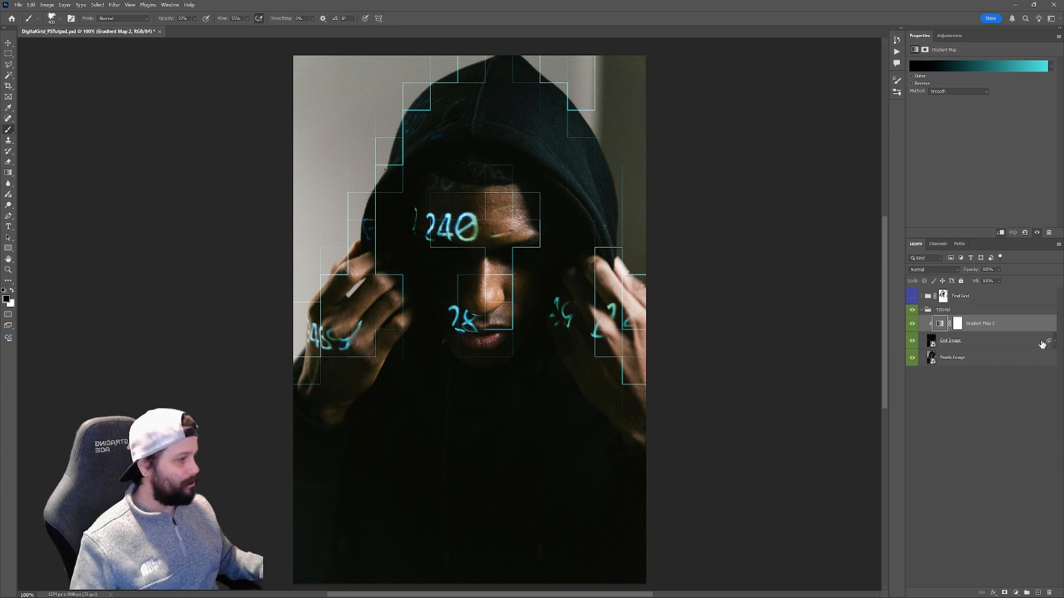
pyautogui.keyDown('shift'); pyautogui.click(979, 344); pyautogui.keyUp('shift')
pyautogui.moveTo(1002, 324); pyautogui.dragTo(1038, 592)
# - Set the Grid Image copy's blend mode to Normal and hide the duplicated gradient map clipped to it
pyautogui.click(931, 270)
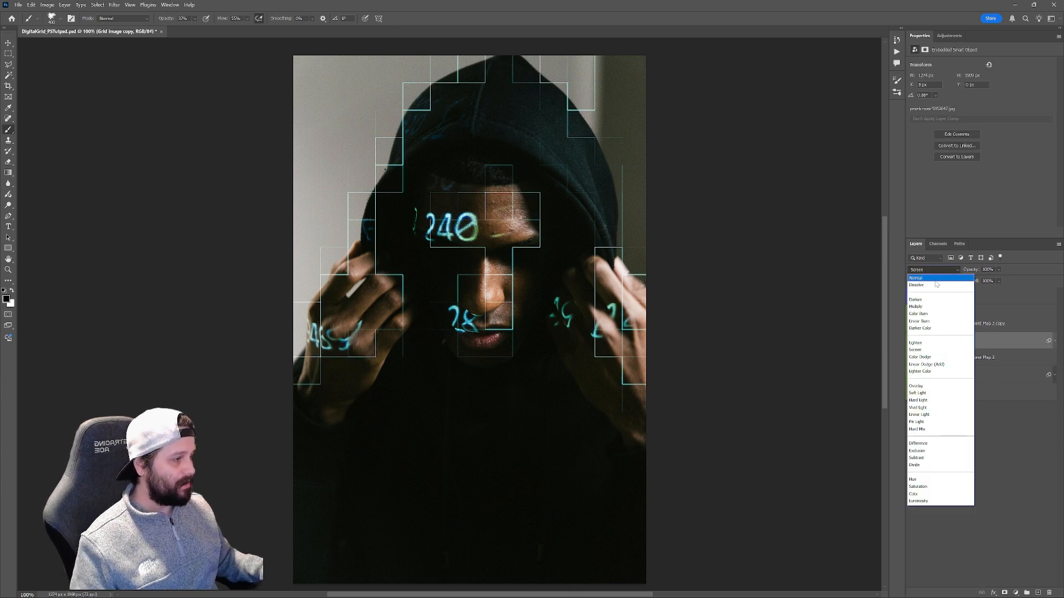
pyautogui.click(936, 274)
pyautogui.hotkey('alt', ']')
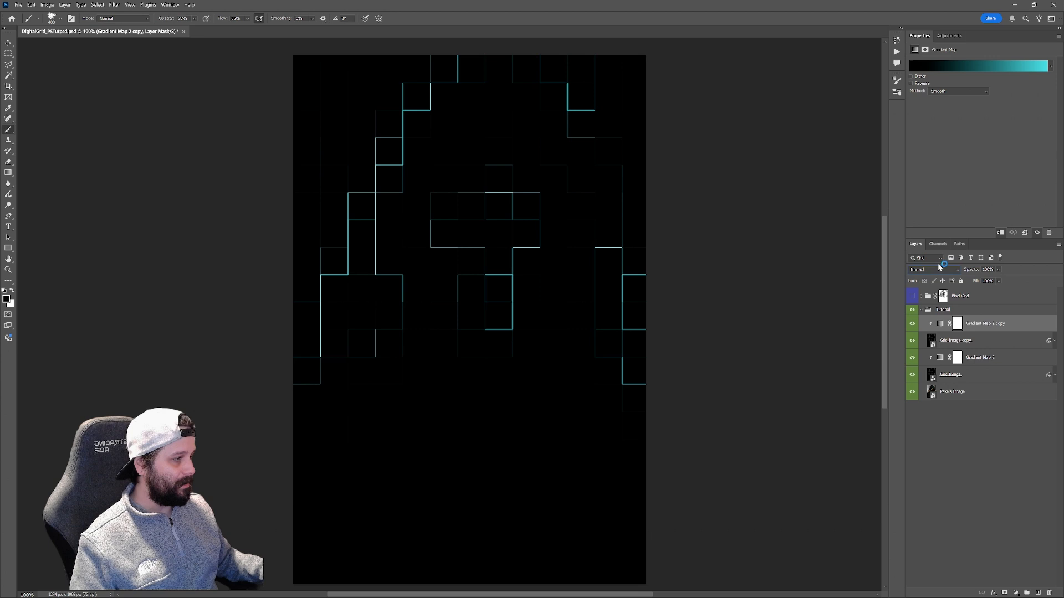
pyautogui.click(911, 324)
pyautogui.hotkey('alt', '[')
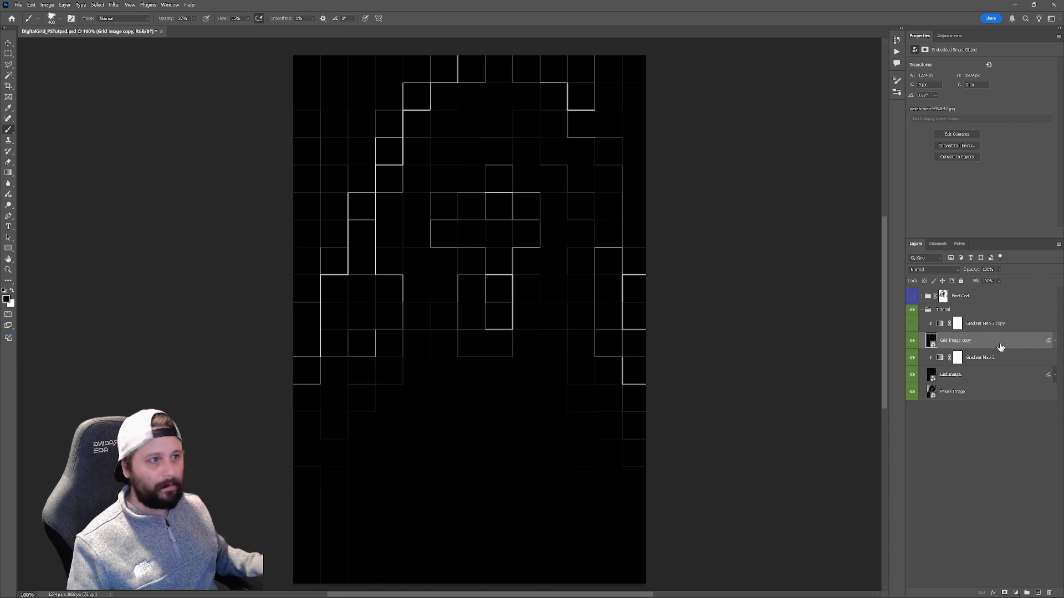
# - Apply a Box Blur with a radius of 6 pixels to the Grid Image copy layer
pyautogui.click(114, 5)
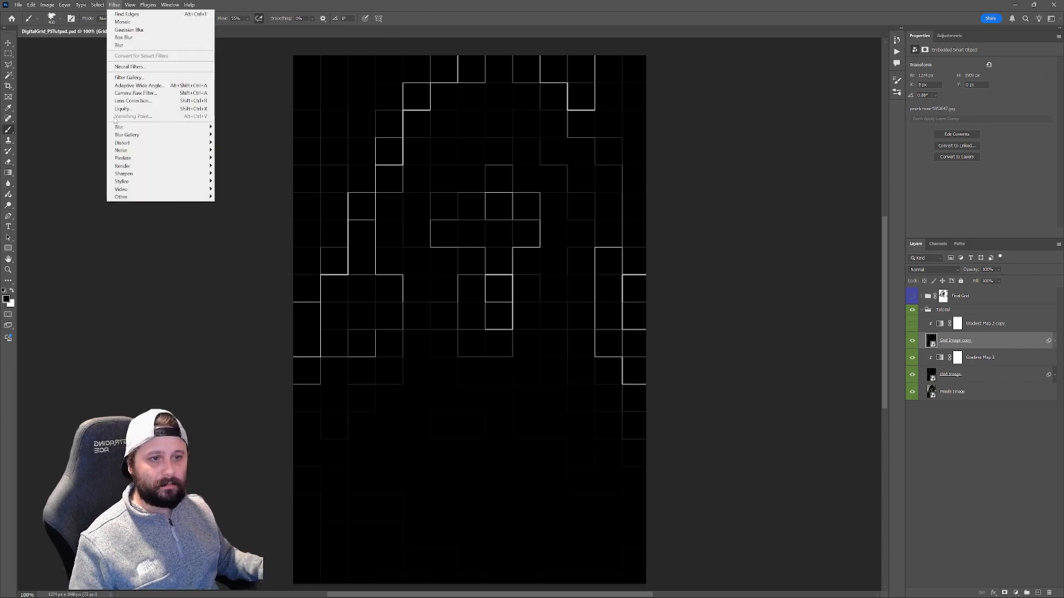
pyautogui.moveTo(123, 128)
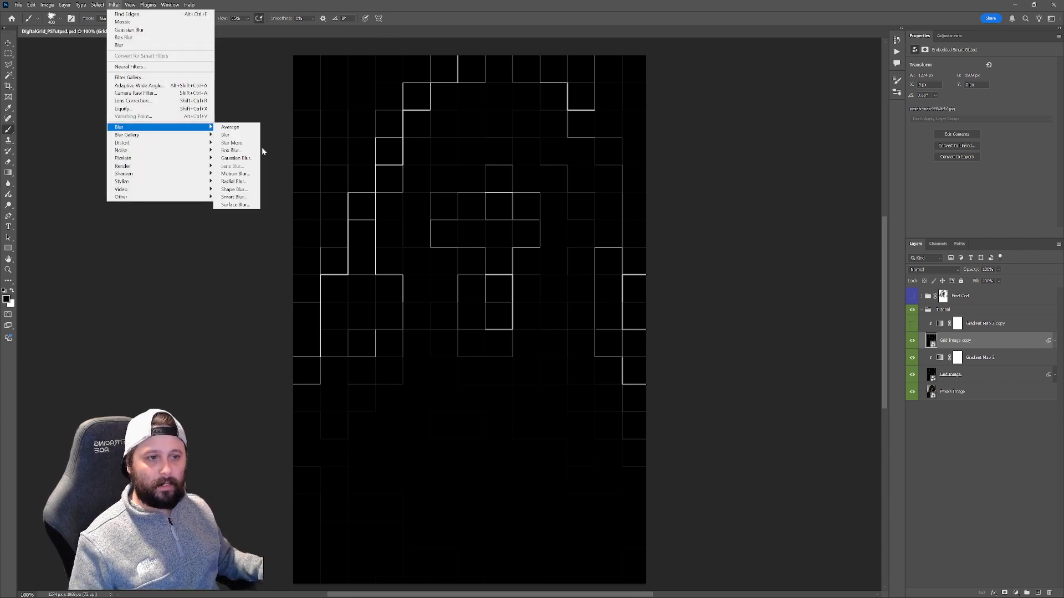
pyautogui.click(232, 151)
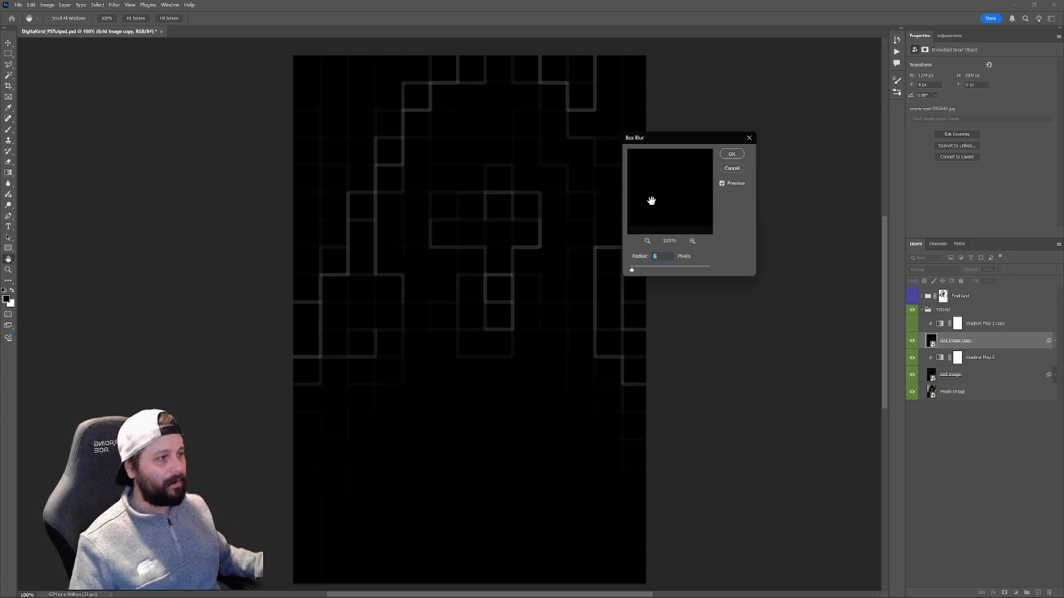
pyautogui.click(732, 154)
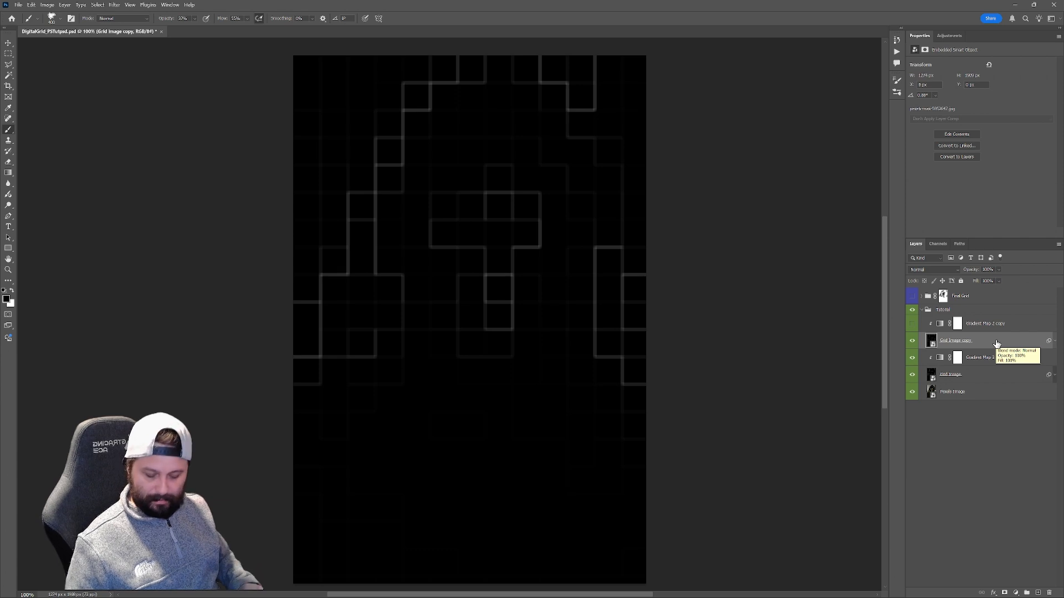
# - Apply Levels to Grid Image copy, lowering the white input level to about 60 to brighten the lines
pyautogui.hotkey('ctrl', 'l')
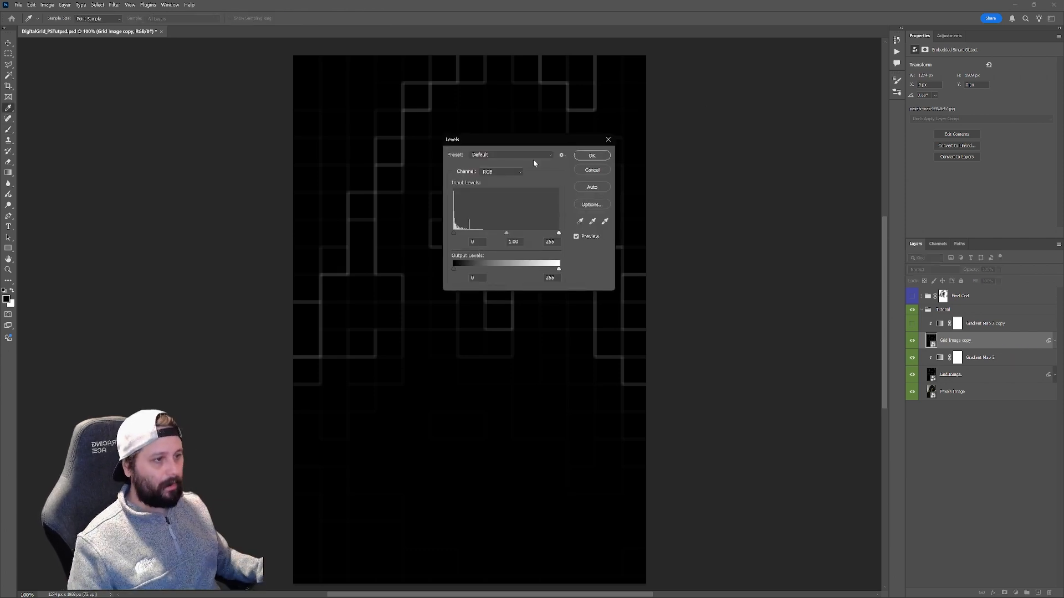
pyautogui.moveTo(558, 233); pyautogui.dragTo(478, 235)
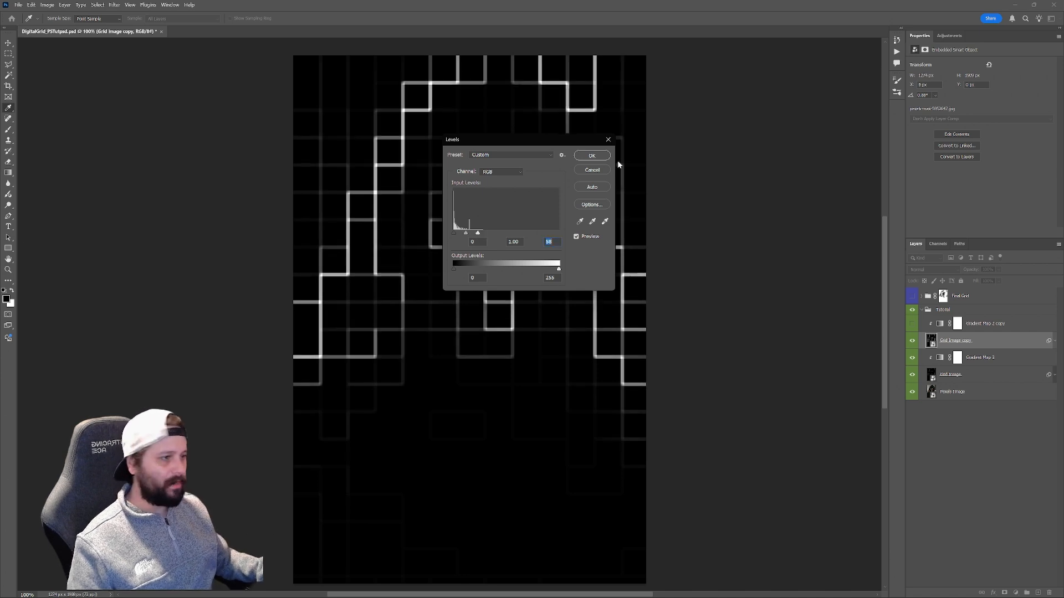
pyautogui.click(595, 156)
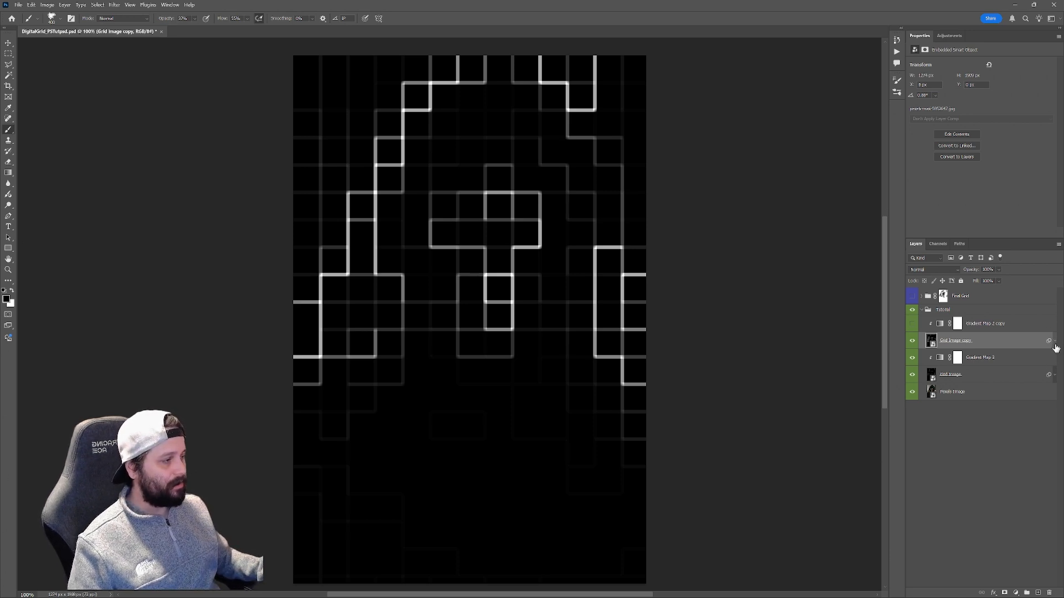
# - Expand Grid Image copy's smart filter list and switch its Levels filter off and on to compare the line brightness
pyautogui.click(1056, 342)
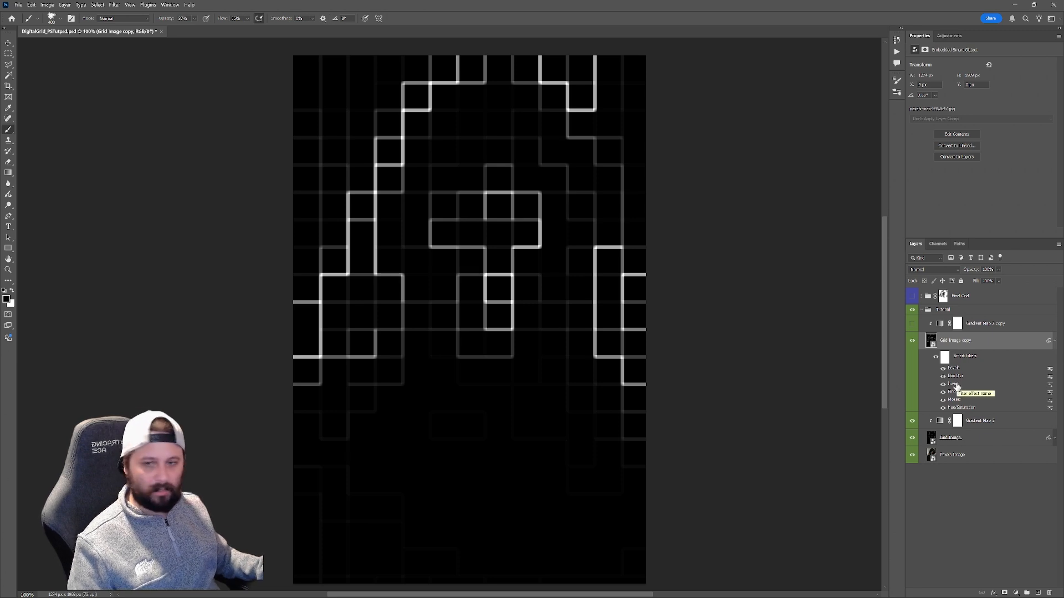
pyautogui.click(943, 369)
pyautogui.click(943, 369)
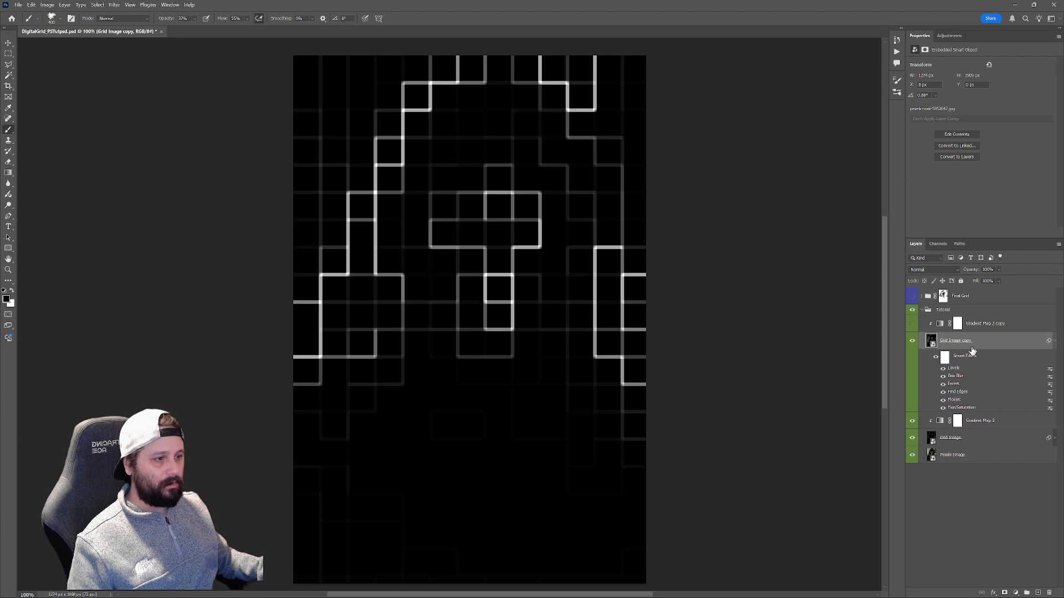
# - Add a Gaussian Blur with a radius of 15 pixels to Grid Image copy
pyautogui.click(114, 4)
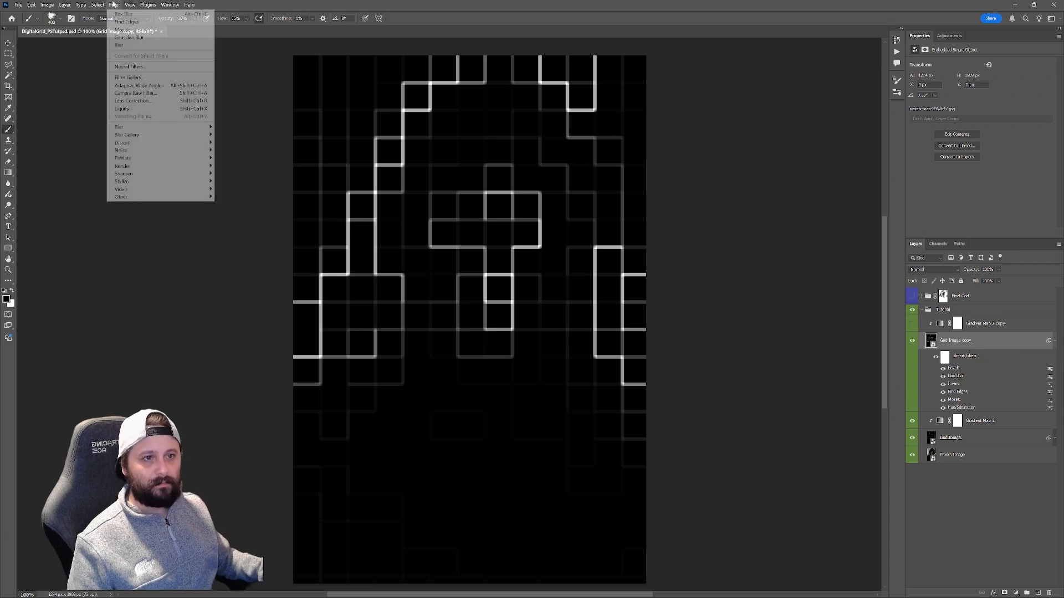
pyautogui.moveTo(158, 129)
pyautogui.click(246, 160)
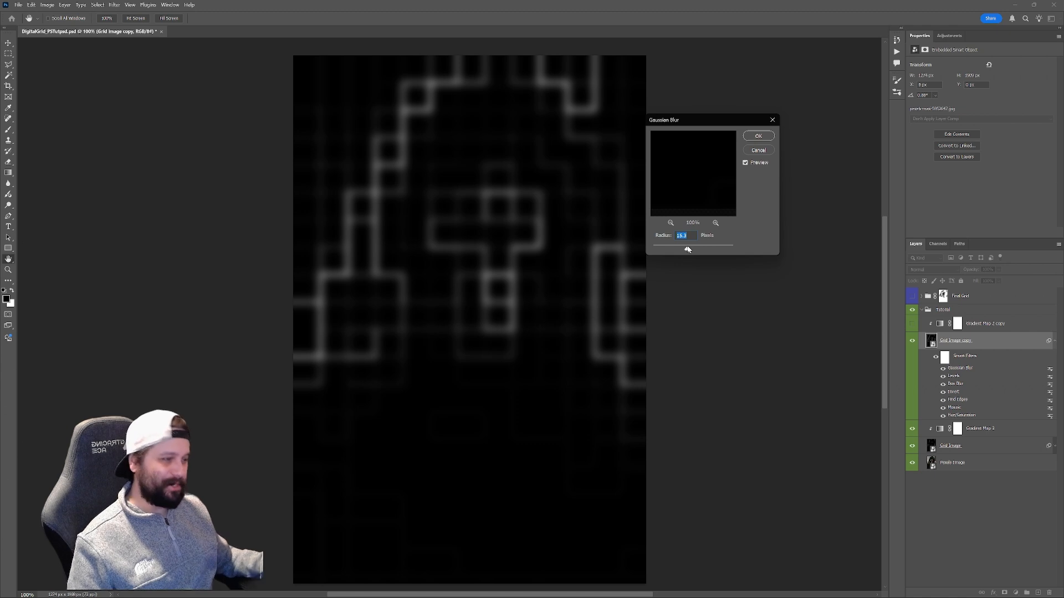
pyautogui.moveTo(687, 250); pyautogui.dragTo(686, 249)
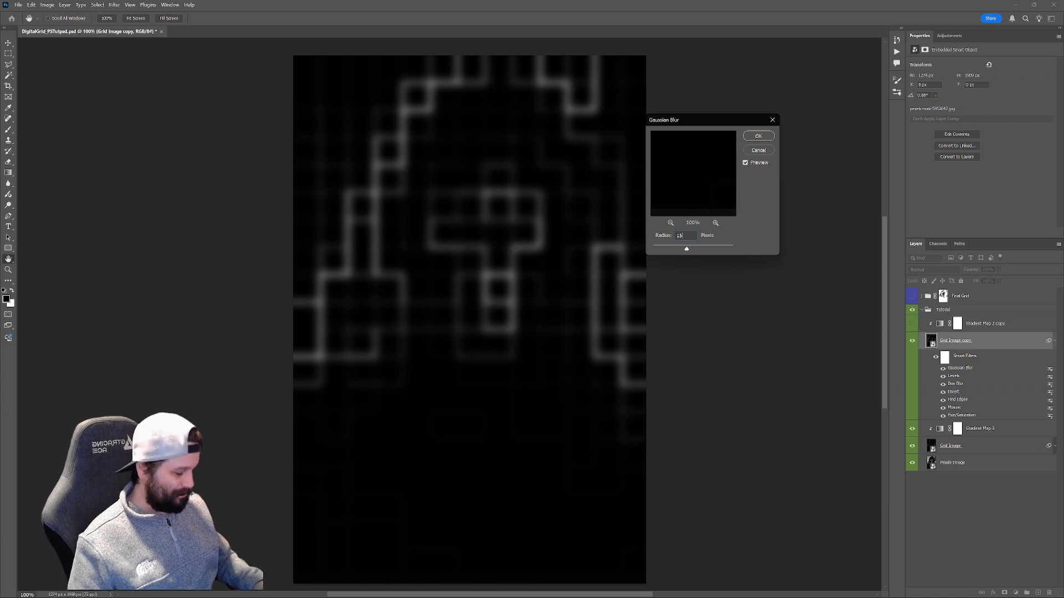
pyautogui.click(757, 136)
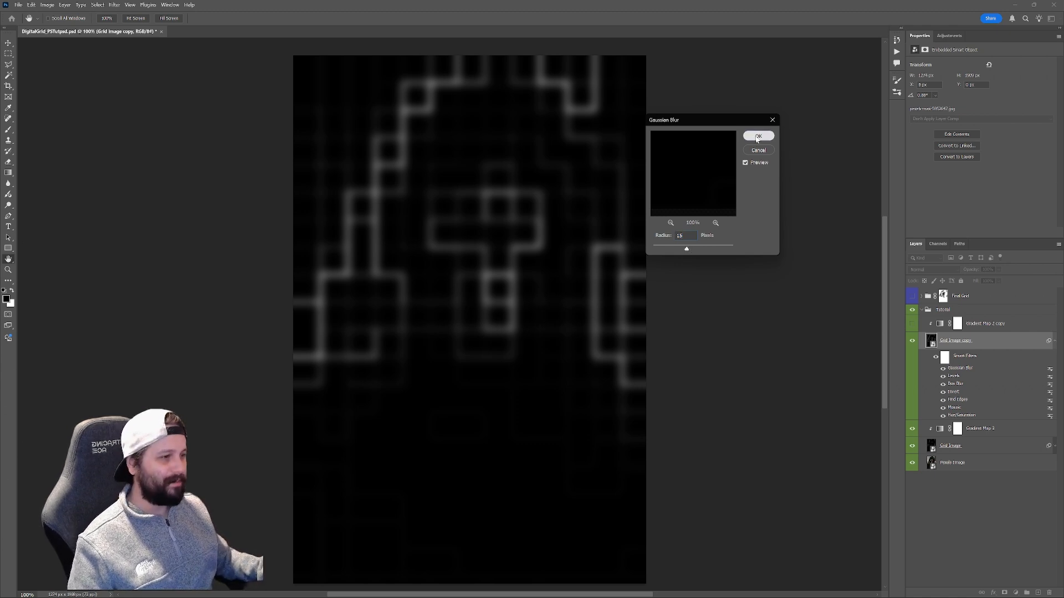
pyautogui.press('b')
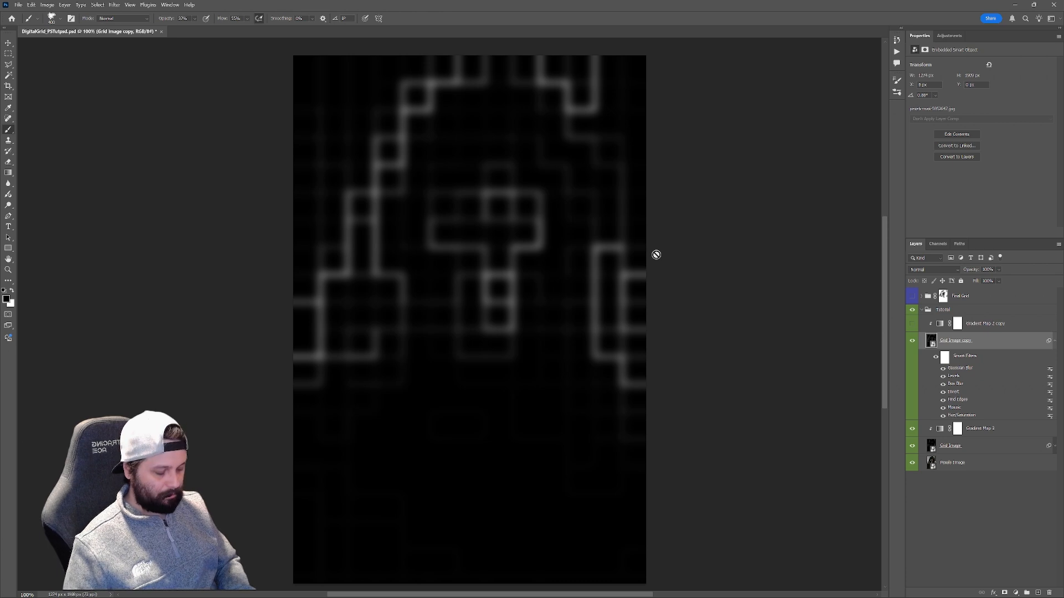
# - Set Grid Image copy's blend mode to Screen and show the gradient map clipped to it
pyautogui.hotkey('ctrl', '+')
pyautogui.hotkey('ctrl', '+')
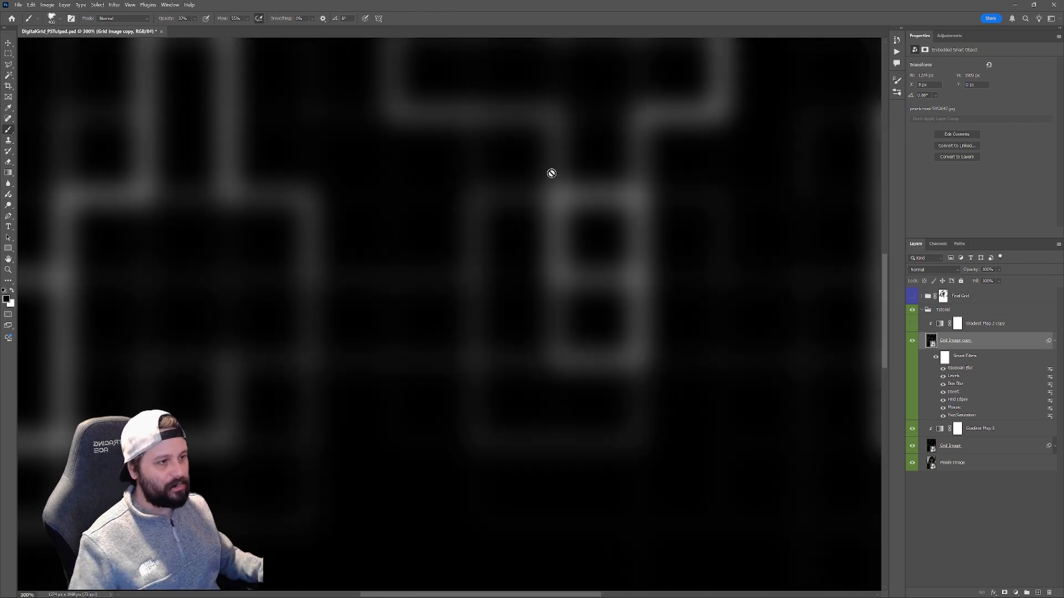
pyautogui.hotkey('ctrl', '-')
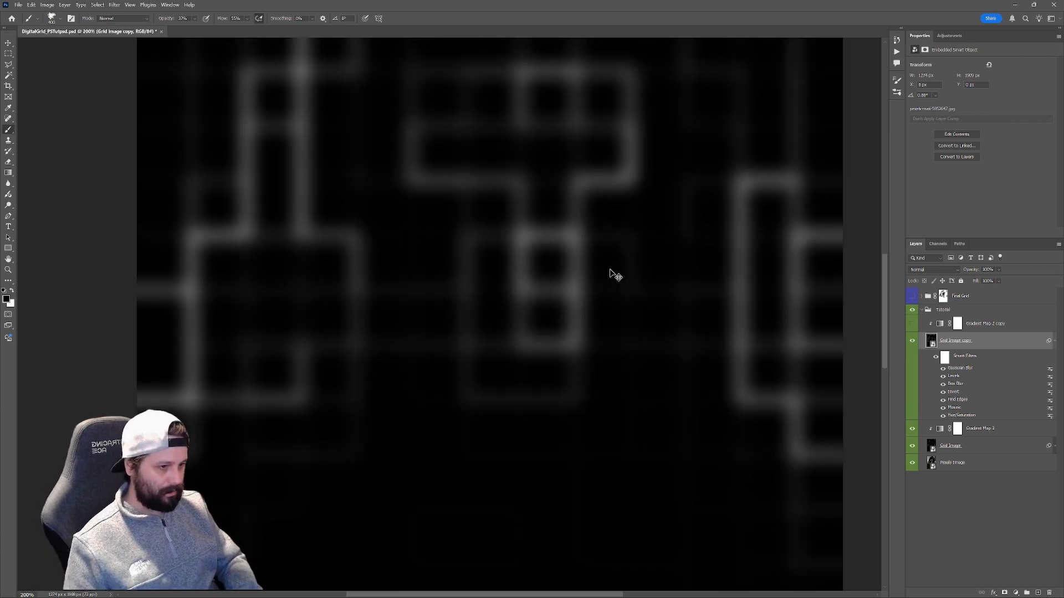
pyautogui.hotkey('ctrl', '-')
pyautogui.click(942, 269)
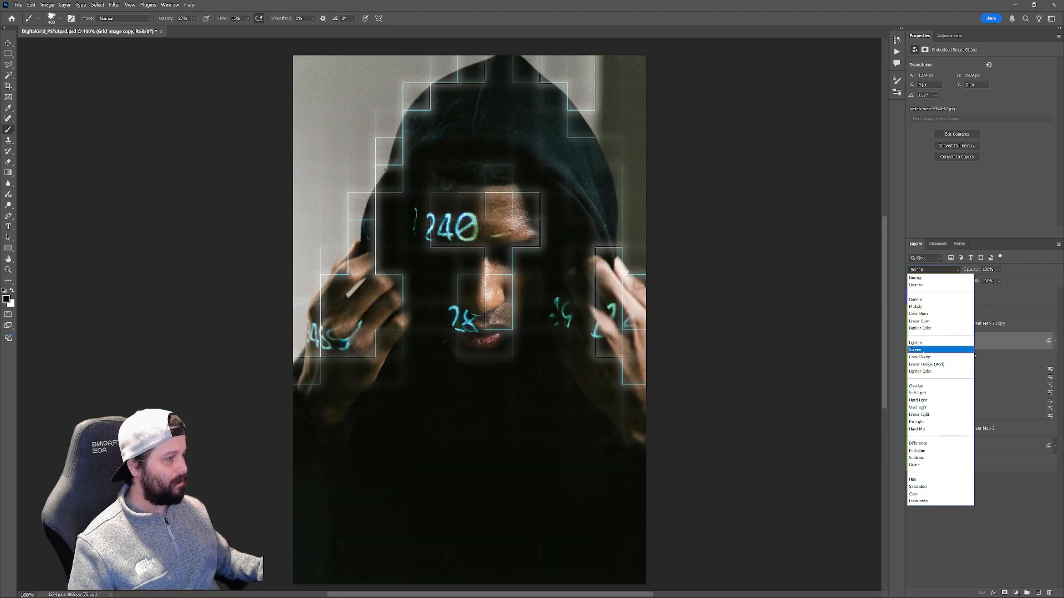
pyautogui.click(923, 351)
pyautogui.click(910, 327)
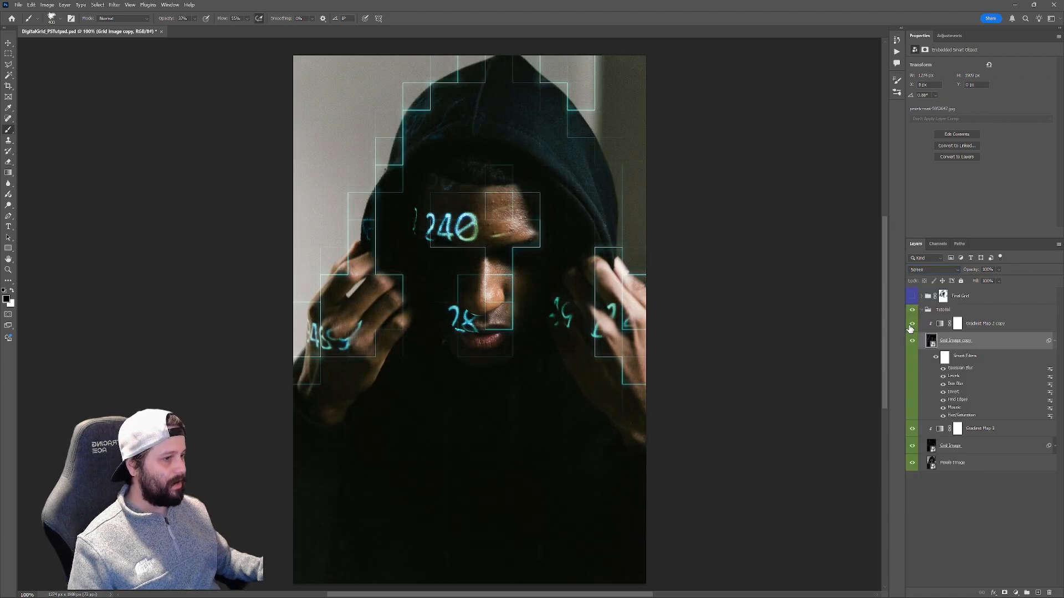
# - Examine the cyan glow along the grid lines around the nose, mouth and forehead up close
pyautogui.hotkey('ctrl', '+')
pyautogui.hotkey('ctrl', '+')
pyautogui.hotkey('ctrl', '+')
pyautogui.moveTo(717, 202); pyautogui.dragTo(614, 282)
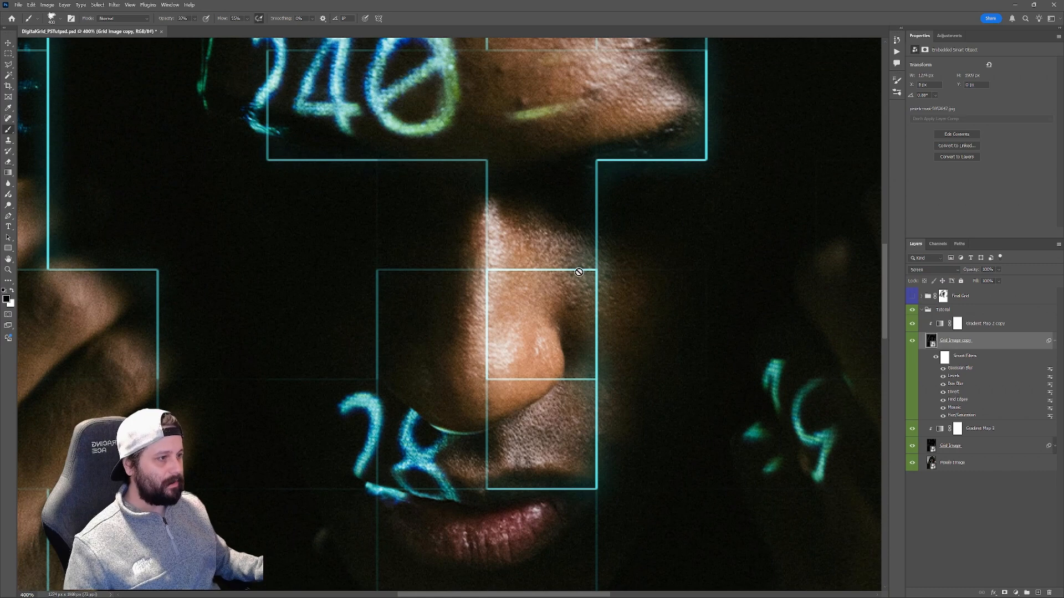
pyautogui.moveTo(710, 200); pyautogui.dragTo(659, 341)
pyautogui.moveTo(691, 375); pyautogui.dragTo(647, 408)
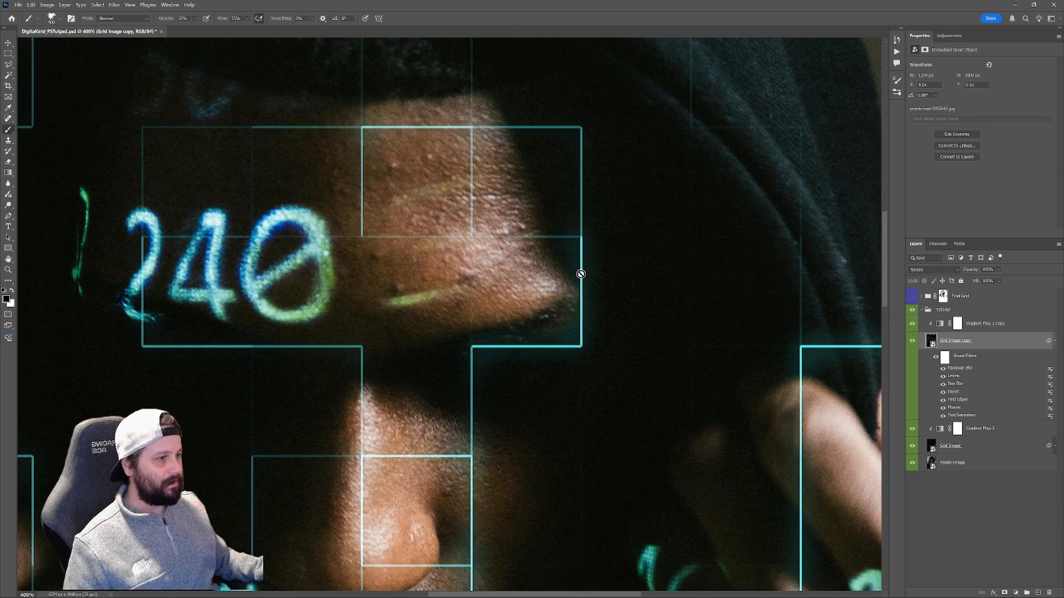
pyautogui.hotkey('ctrl', '-')
pyautogui.hotkey('ctrl', '-')
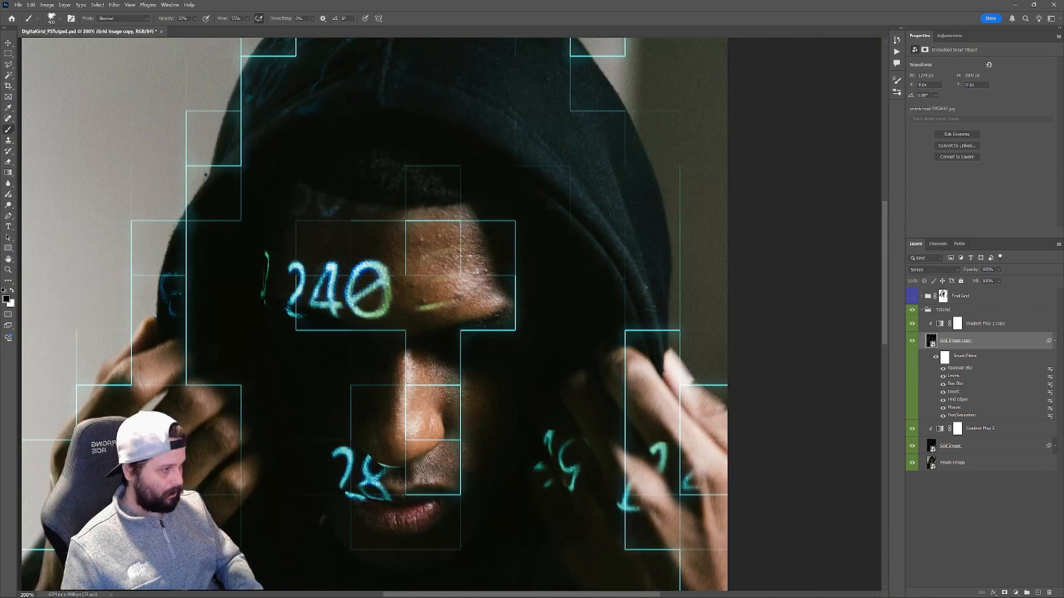
# - Strengthen the glow by lowering the white input level of Grid Image copy's Levels smart filter to 37
pyautogui.doubleClick(967, 378)
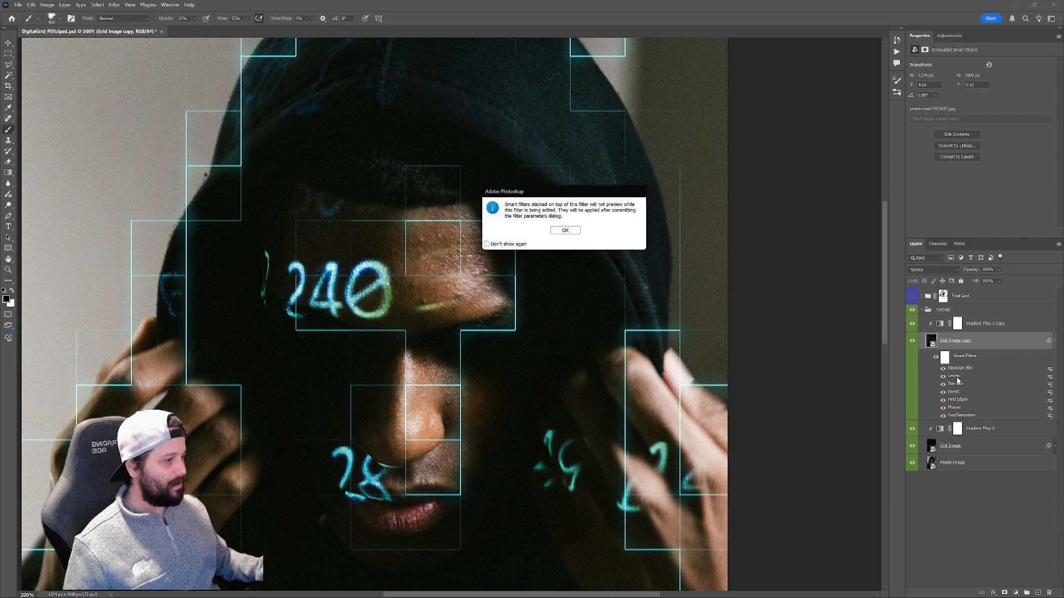
pyautogui.click(566, 232)
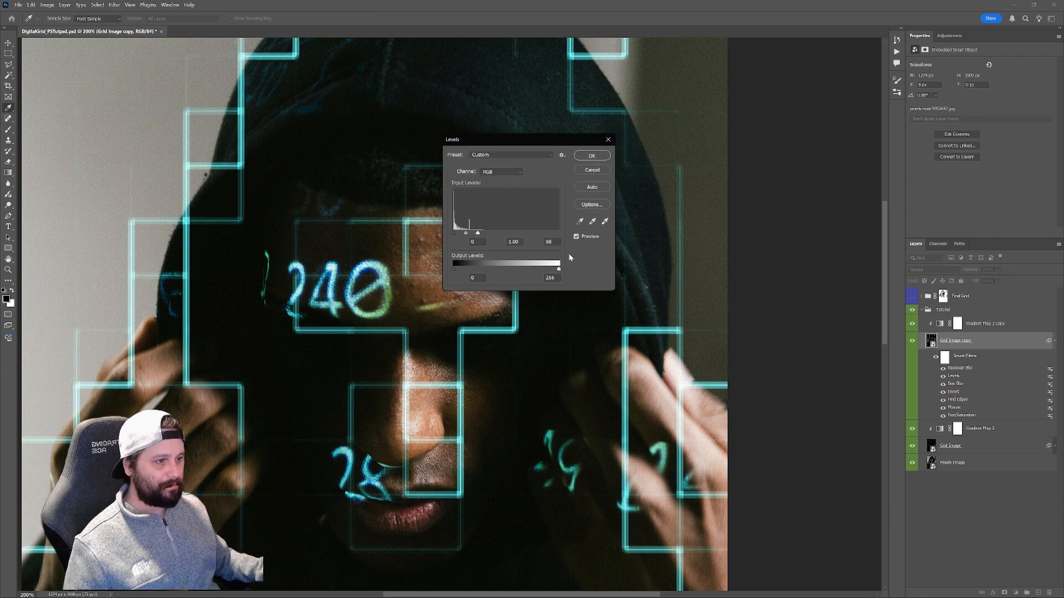
pyautogui.moveTo(475, 237); pyautogui.dragTo(469, 234)
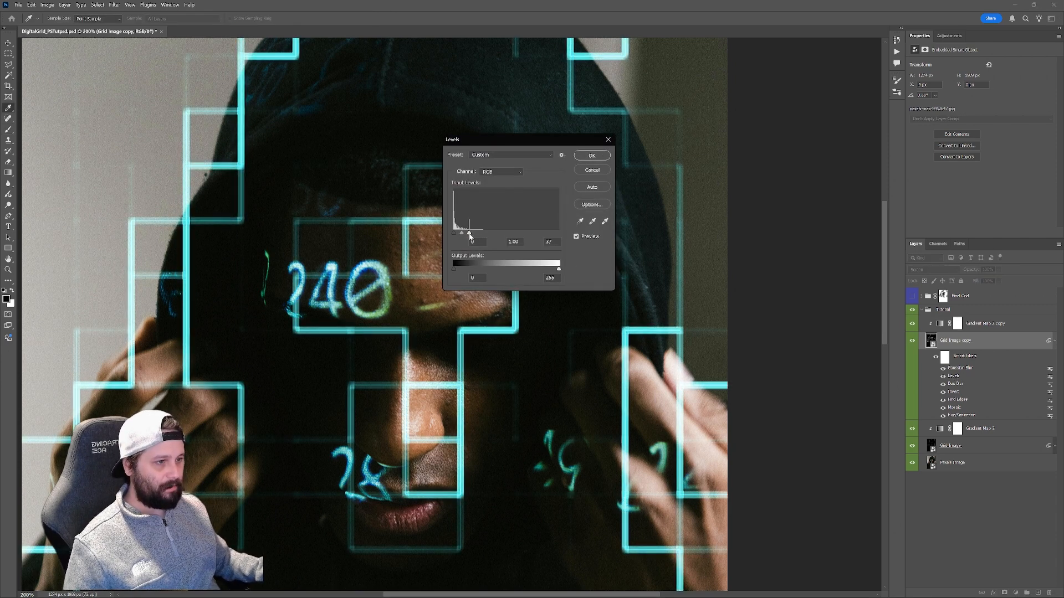
pyautogui.click(586, 156)
pyautogui.hotkey('ctrl', '-')
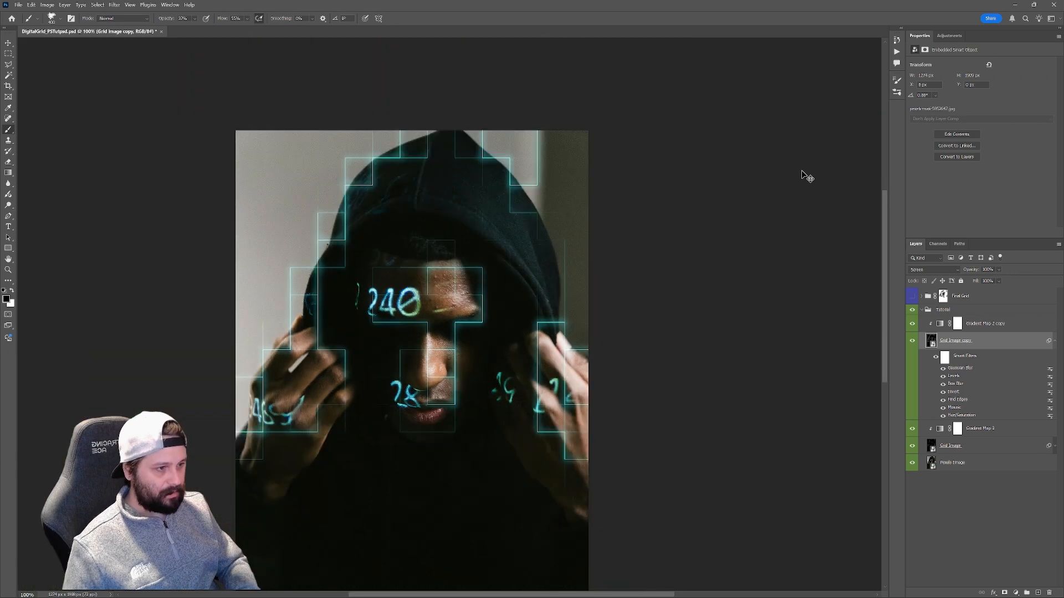
# - Collapse Grid Image copy's filter list, then group both grid layers with their gradient maps and name the group Grid
pyautogui.click(1054, 341)
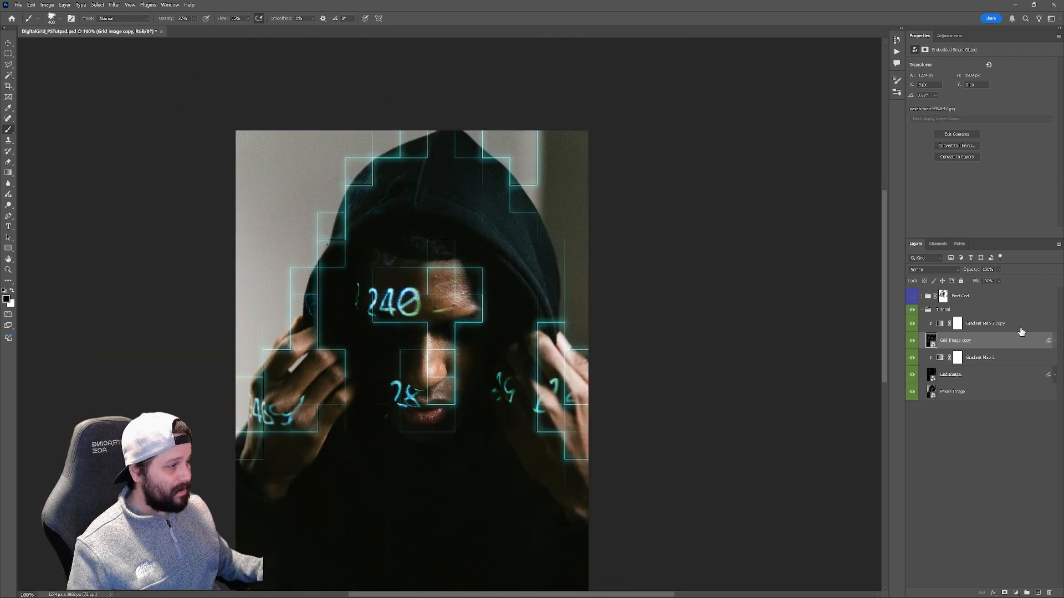
pyautogui.click(1014, 326)
pyautogui.keyDown('shift'); pyautogui.click(987, 376); pyautogui.keyUp('shift')
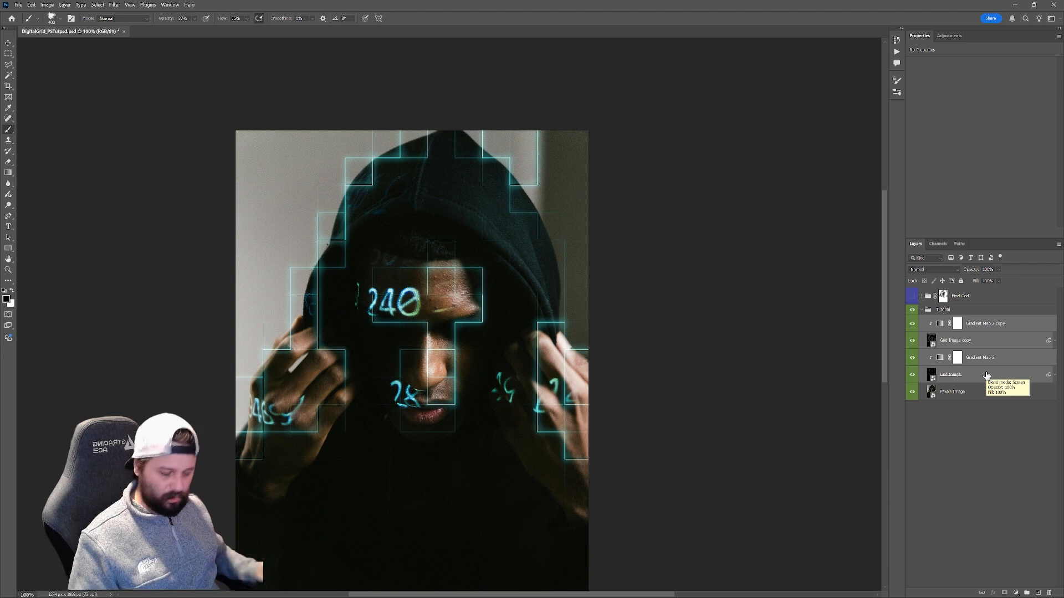
pyautogui.click(1005, 324)
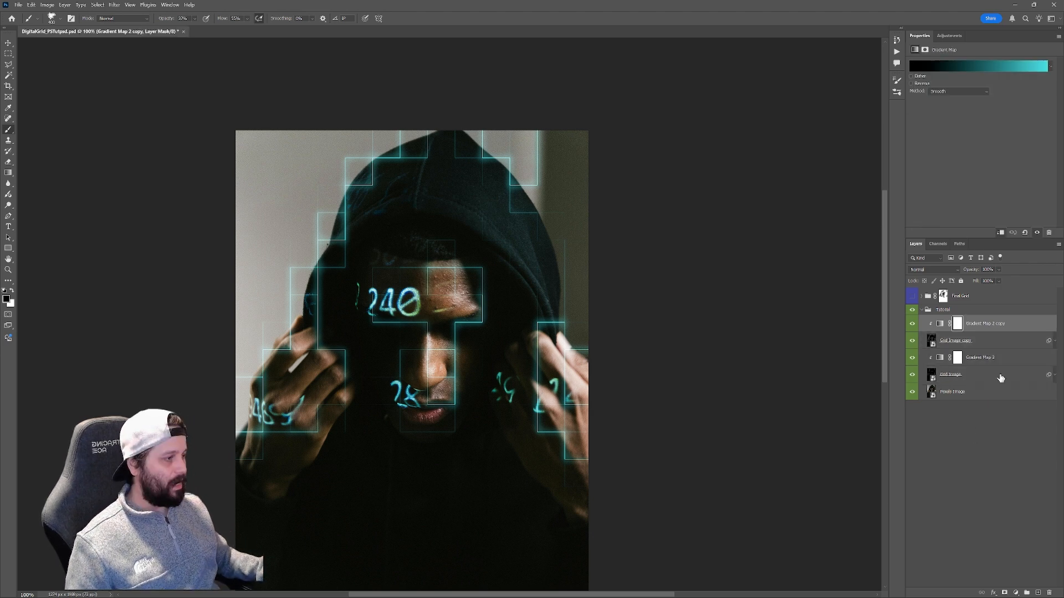
pyautogui.keyDown('shift'); pyautogui.click(1000, 378); pyautogui.keyUp('shift')
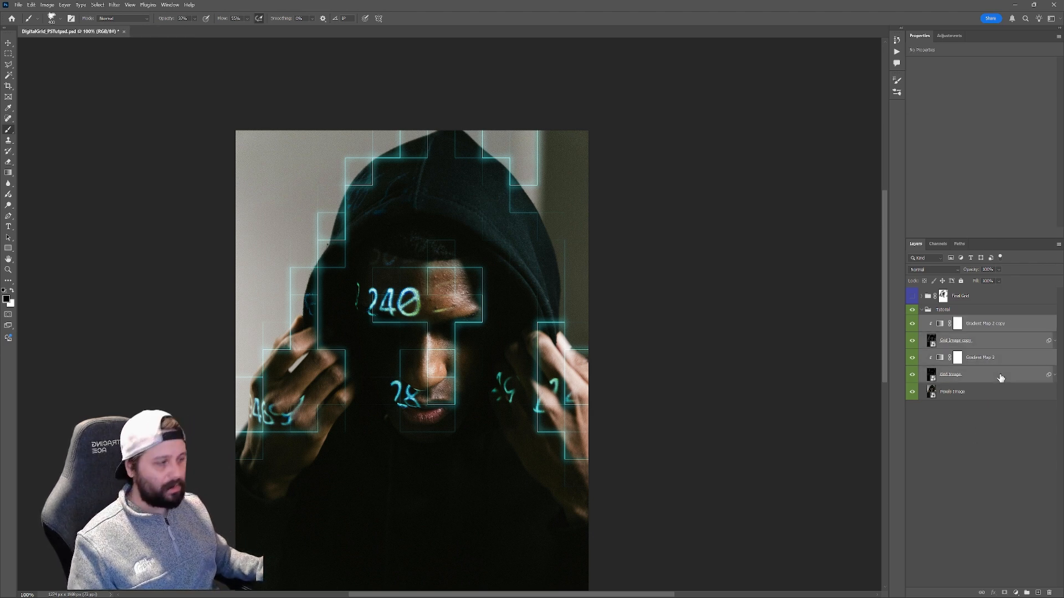
pyautogui.hotkey('ctrl', 'g')
pyautogui.doubleClick(950, 321)
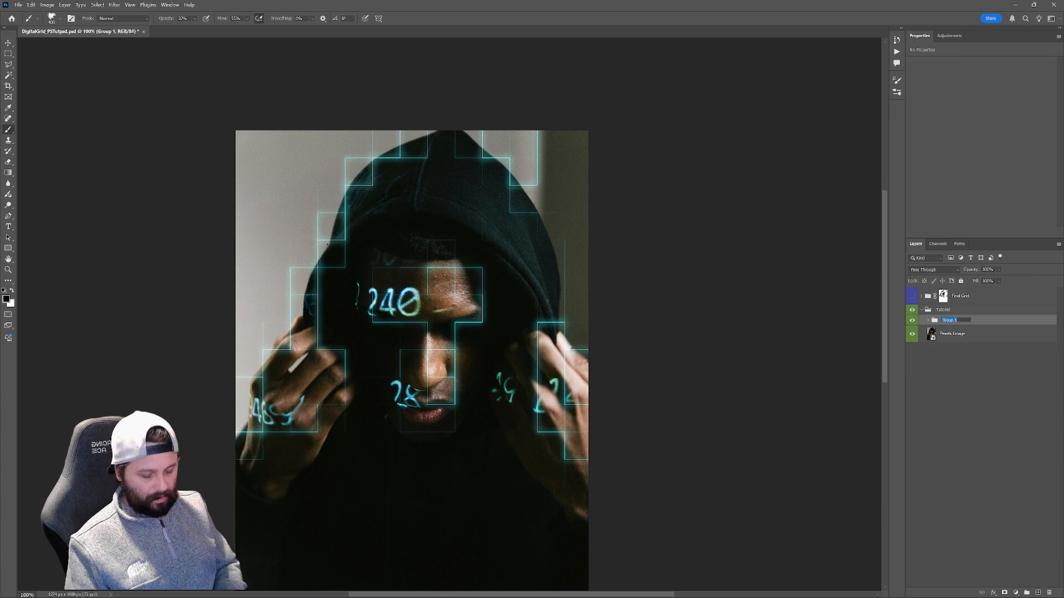
pyautogui.write('Grid')
pyautogui.press('Return')
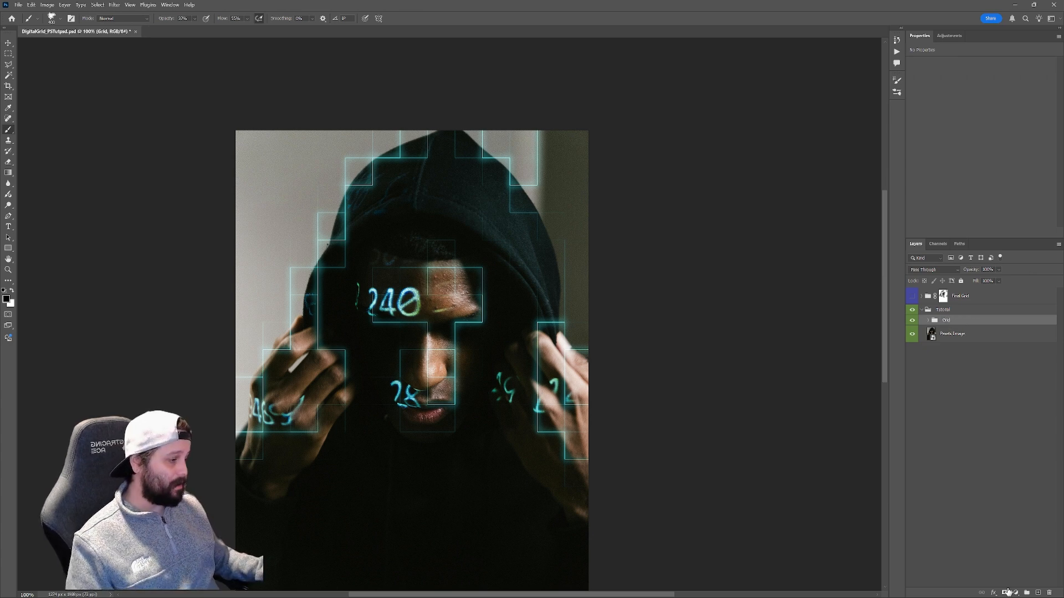
# - Add a layer mask to the Grid group and paint black on it with the splatter brush to fade the grid over the face
pyautogui.click(1008, 591)
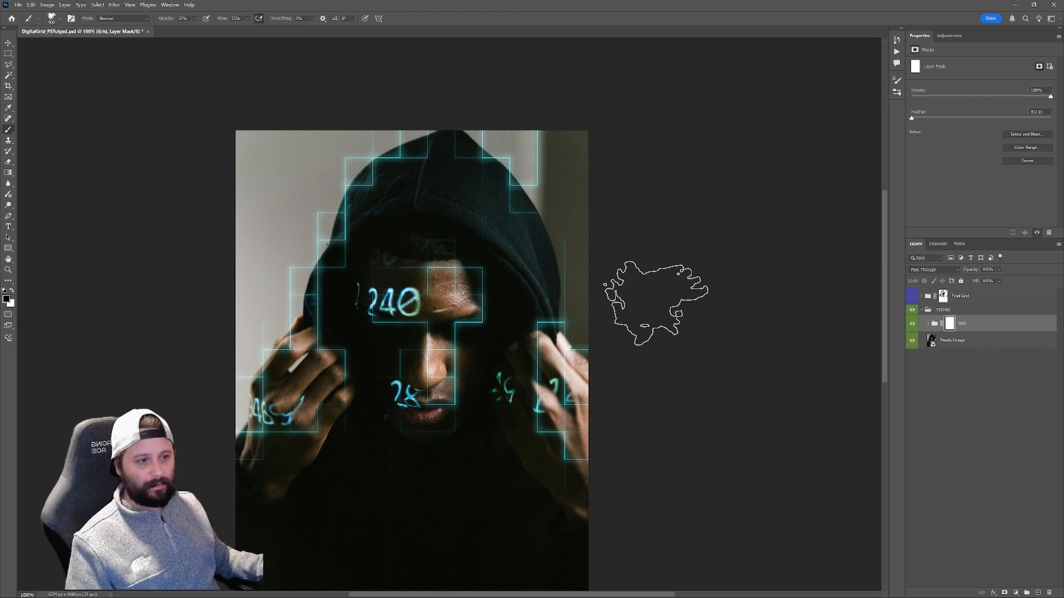
pyautogui.click(183, 18)
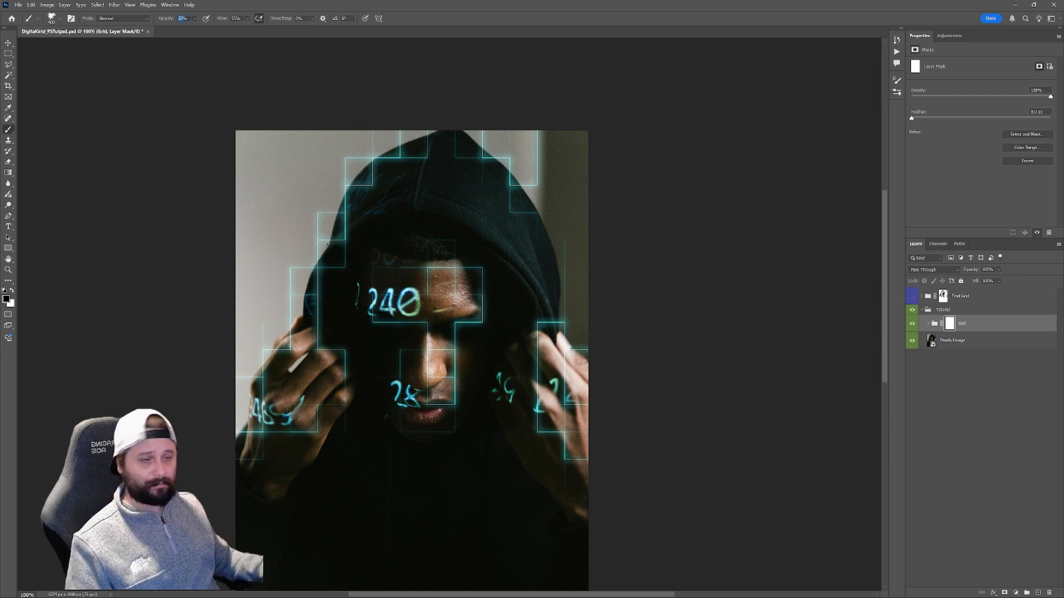
pyautogui.click(438, 320)
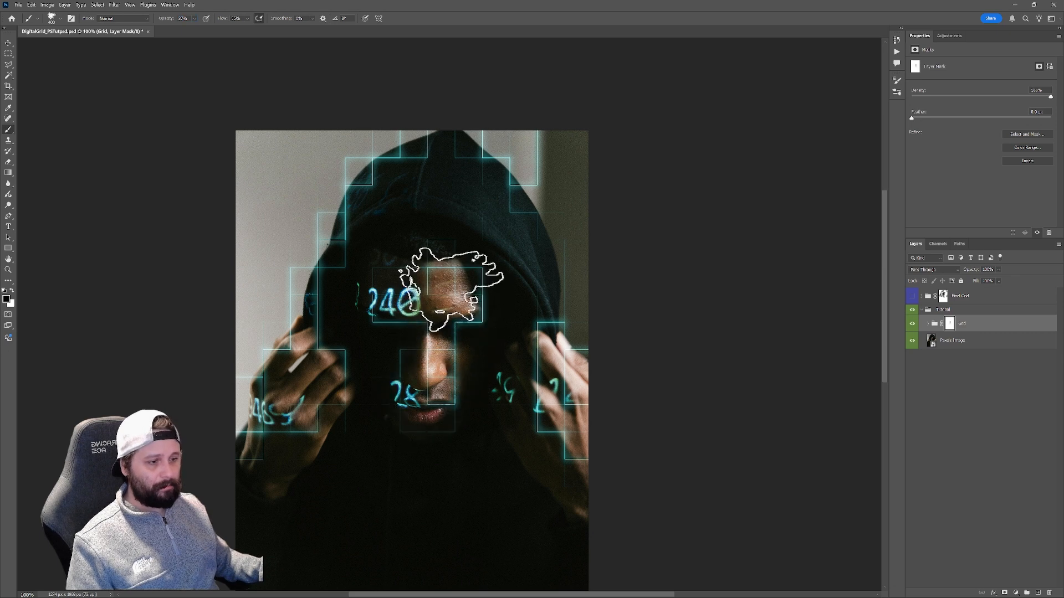
pyautogui.click(463, 281)
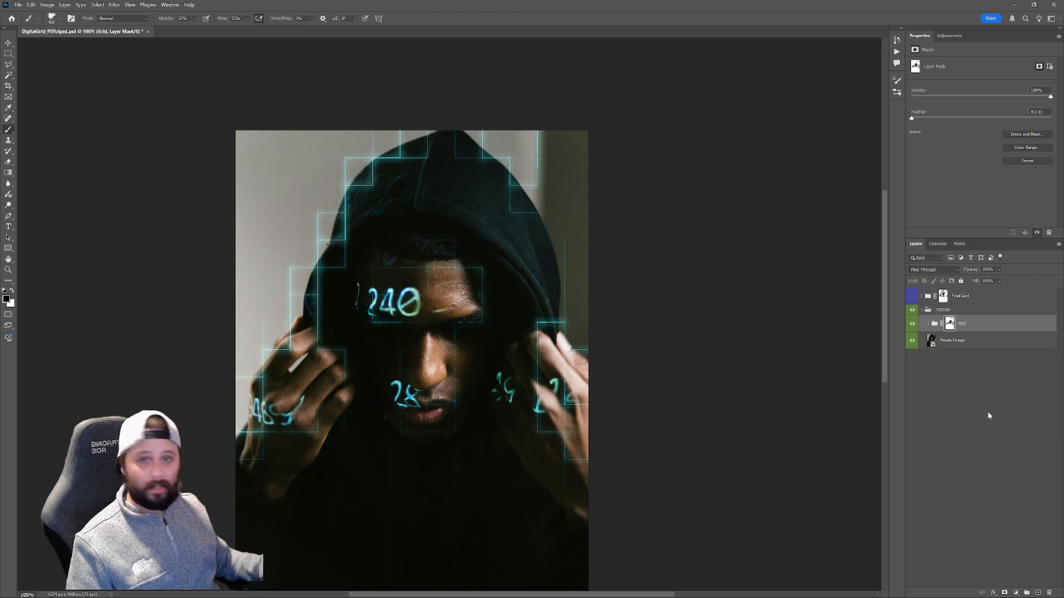
# - Hide the Grid group and show the Final Grid group in its place
pyautogui.click(912, 325)
pyautogui.click(912, 297)
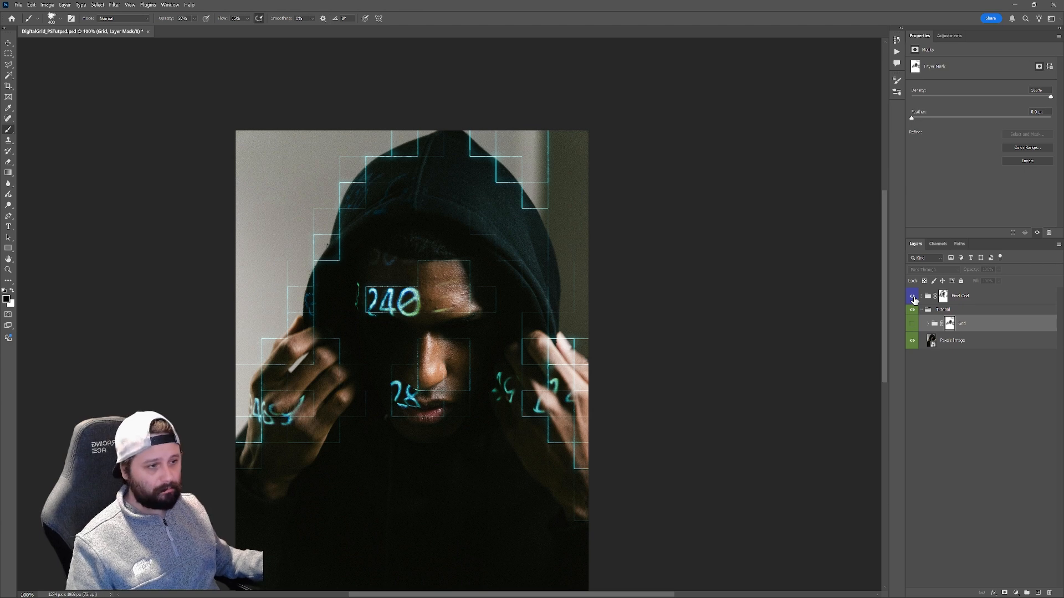